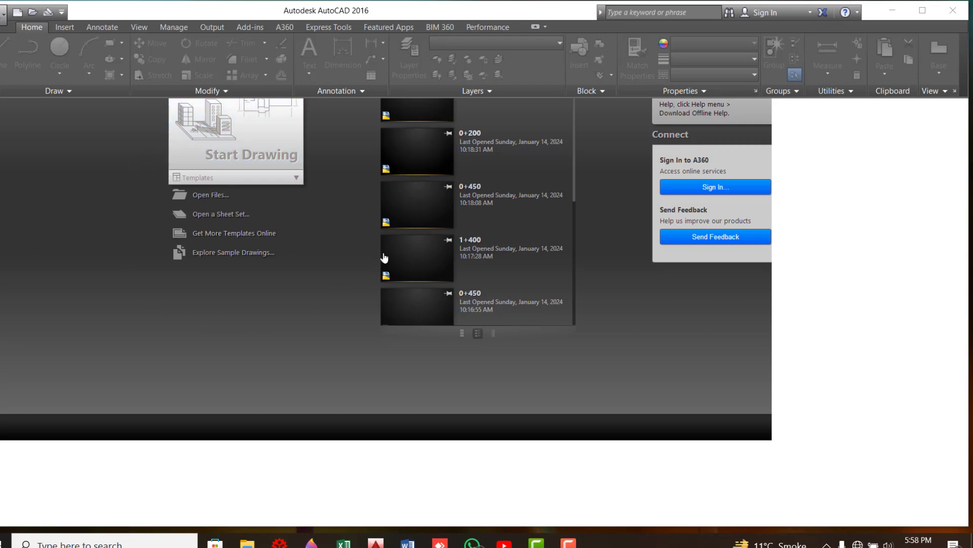
Step: Create a new drawing from the acad.dwt template and switch the grid display off
{"action": "scroll", "coordinate": [427, 264], "scroll_direction": "down", "scroll_amount": 5}
{"action": "scroll", "coordinate": [427, 263], "scroll_direction": "up", "scroll_amount": 3}
{"action": "scroll", "coordinate": [434, 211], "scroll_direction": "up", "scroll_amount": 2}
{"action": "left_click", "coordinate": [3, 18]}
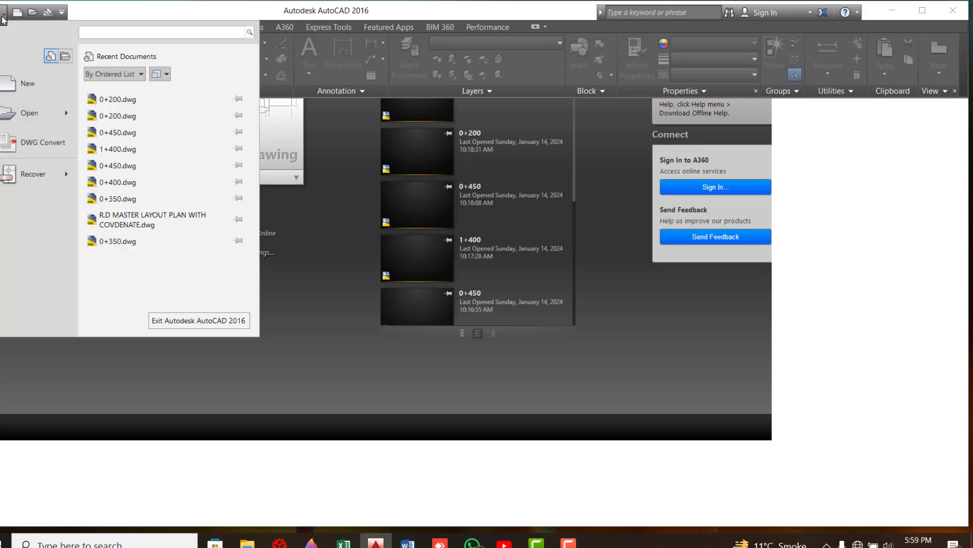
{"action": "left_click", "coordinate": [29, 92]}
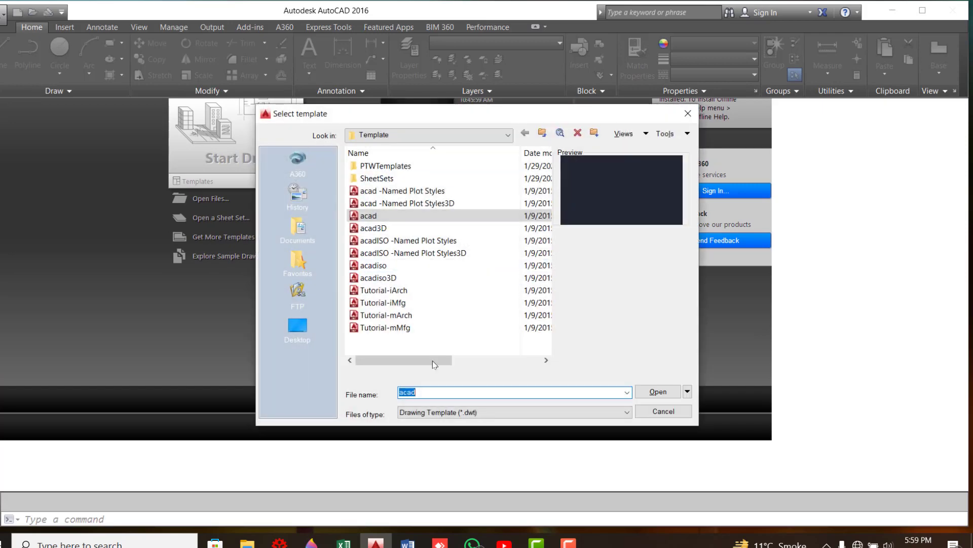
{"action": "left_click", "coordinate": [658, 392]}
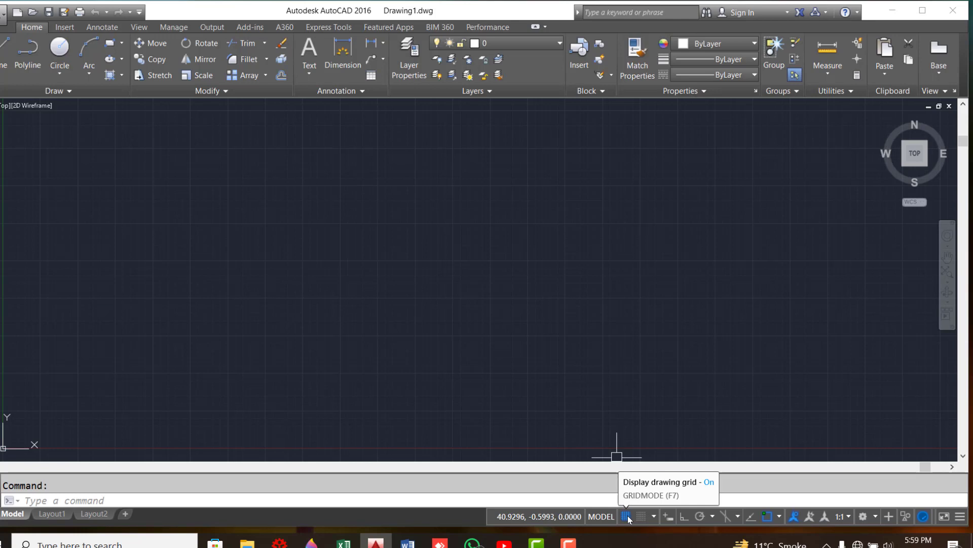
{"action": "left_click", "coordinate": [627, 517]}
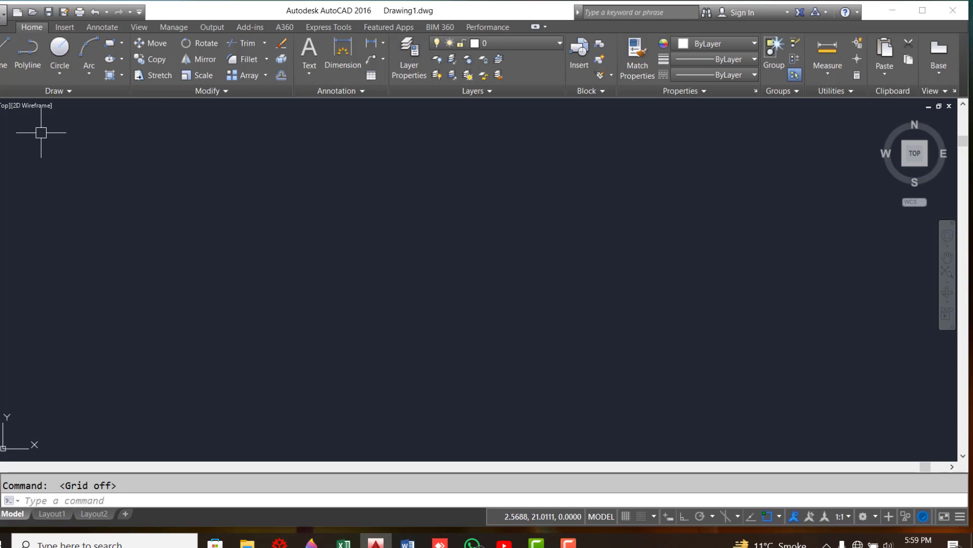
Step: Open Drawing Units from the application menu's drawing utilities, then close it unchanged
{"action": "left_click", "coordinate": [4, 18]}
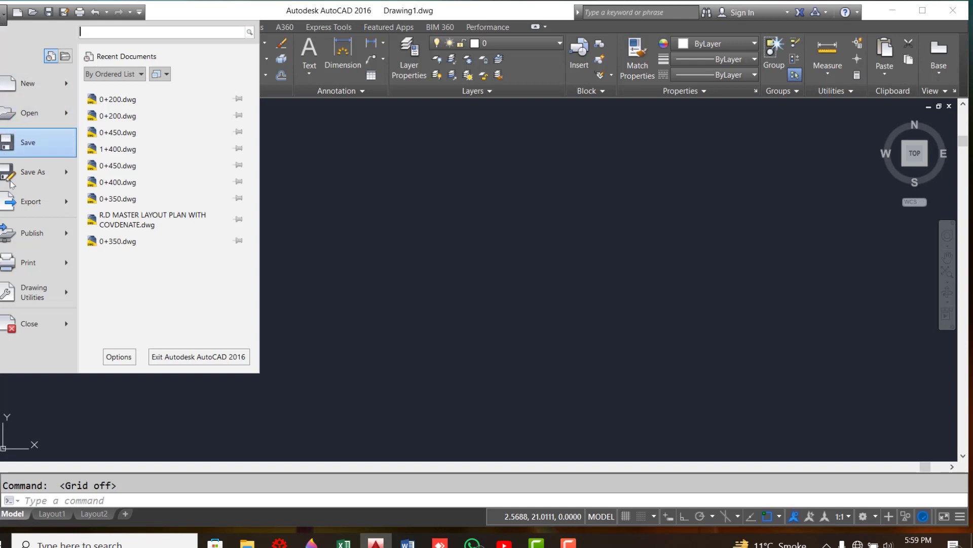
{"action": "left_click", "coordinate": [42, 301]}
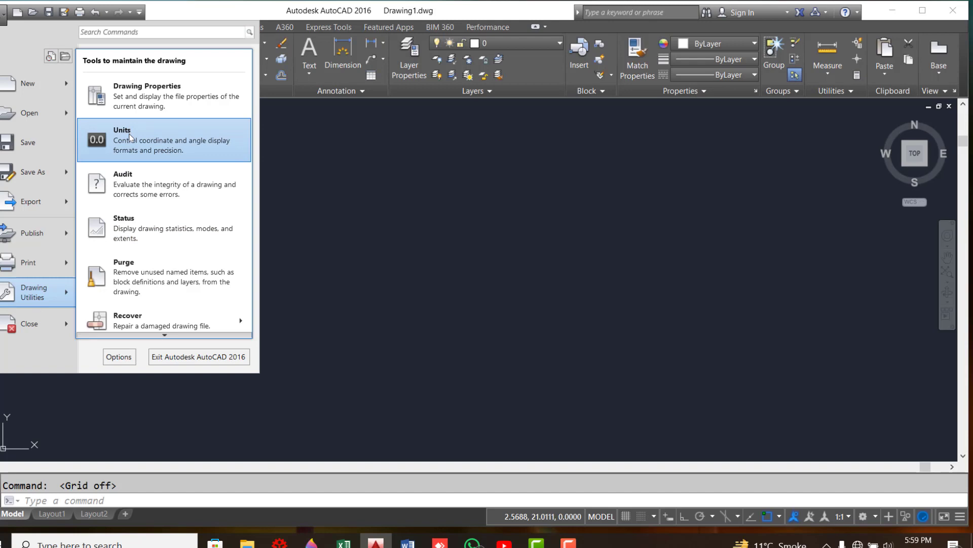
{"action": "left_click", "coordinate": [130, 137]}
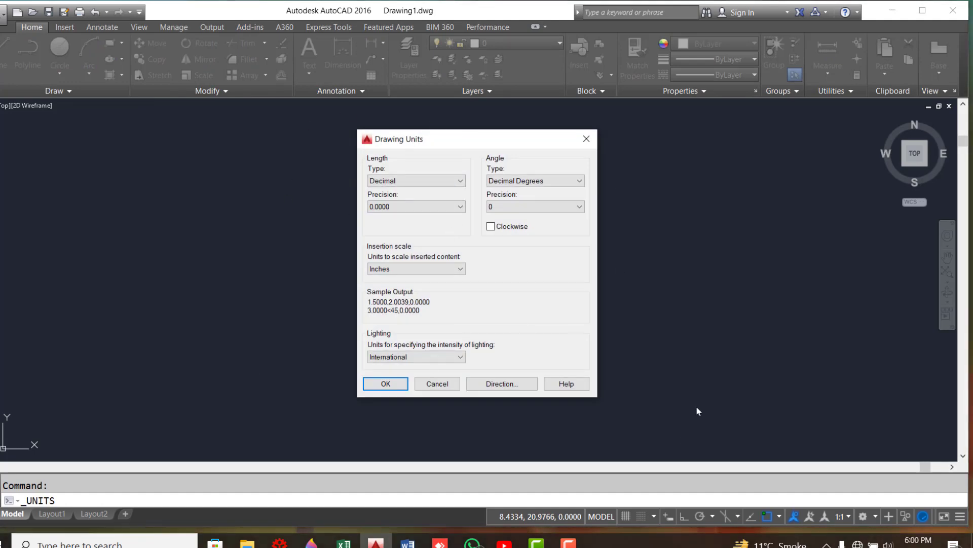
{"action": "left_click", "coordinate": [596, 134]}
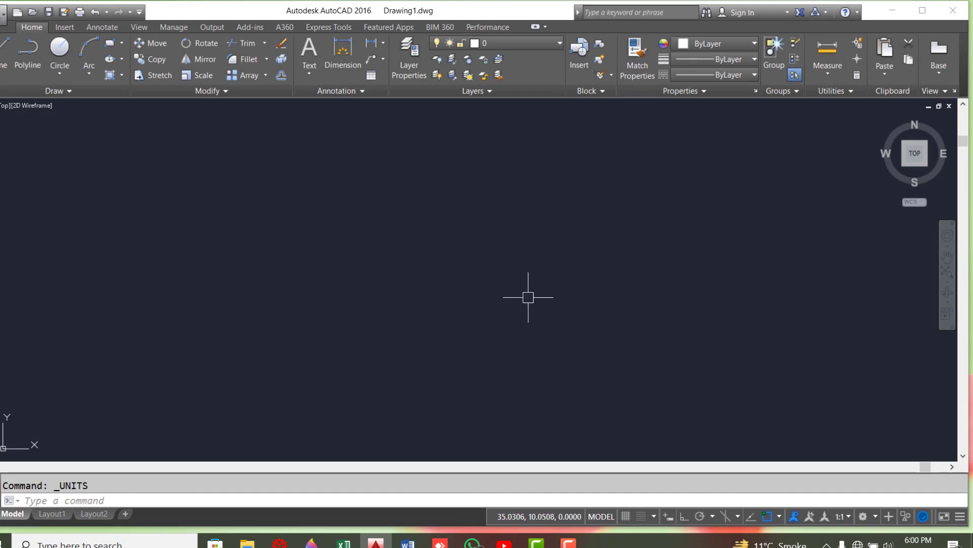
Step: Set units to Architectural at 0'-0" precision, Inches insertion scale, and Deg/Min/Sec angles
{"action": "type", "text": "un"}
{"action": "key", "text": "Return"}
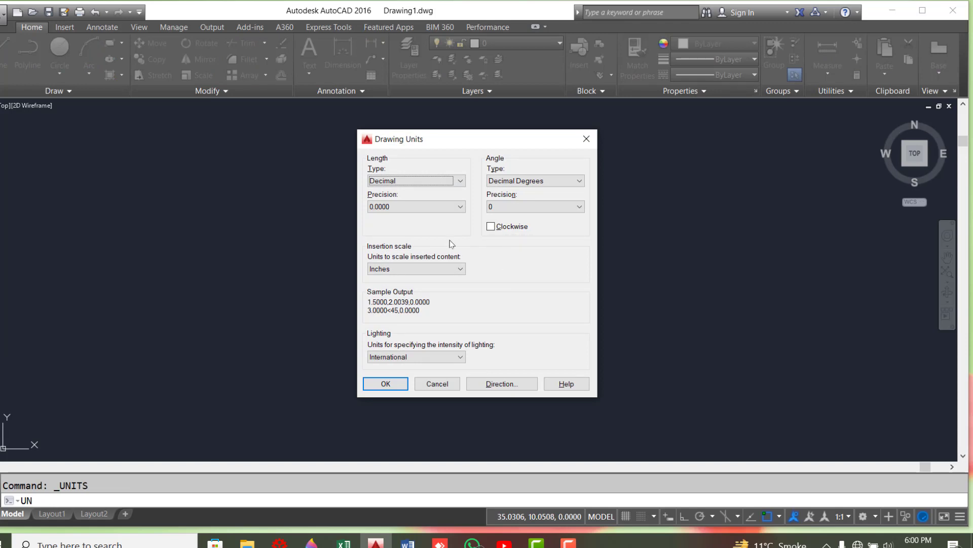
{"action": "left_click", "coordinate": [461, 183]}
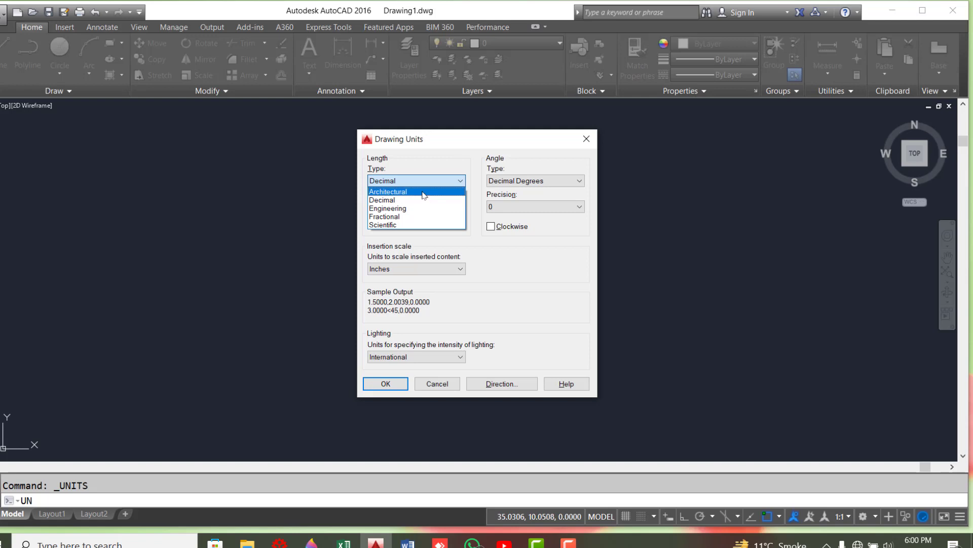
{"action": "left_click", "coordinate": [424, 193]}
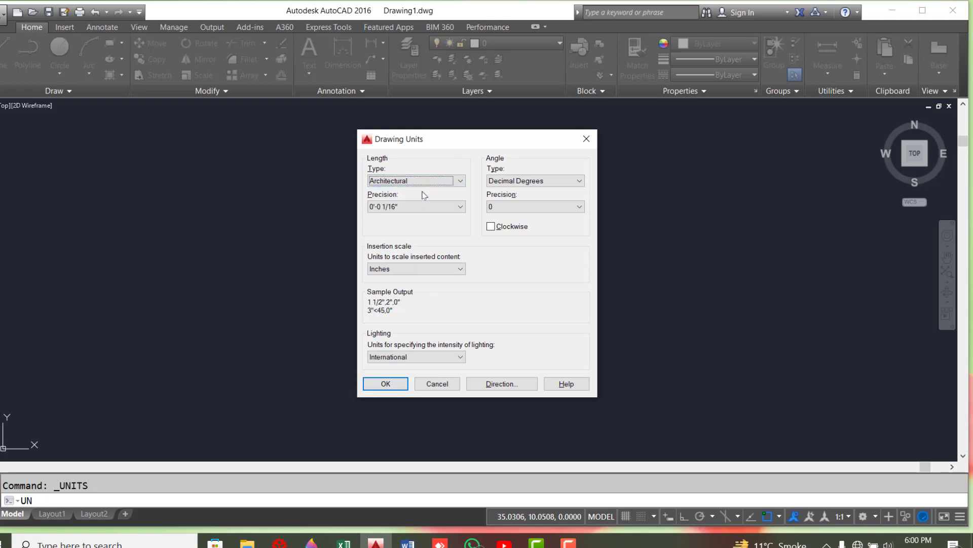
{"action": "left_click", "coordinate": [465, 211]}
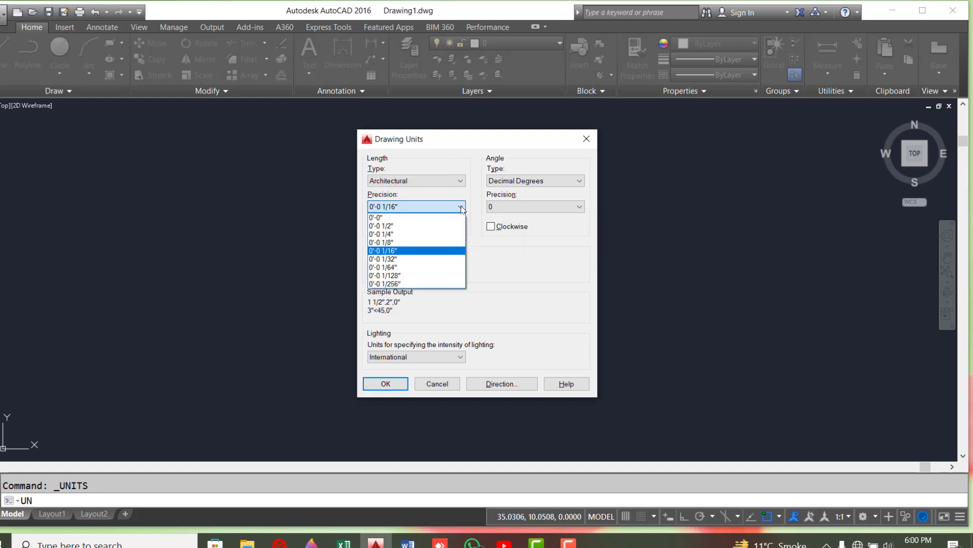
{"action": "left_click", "coordinate": [378, 218]}
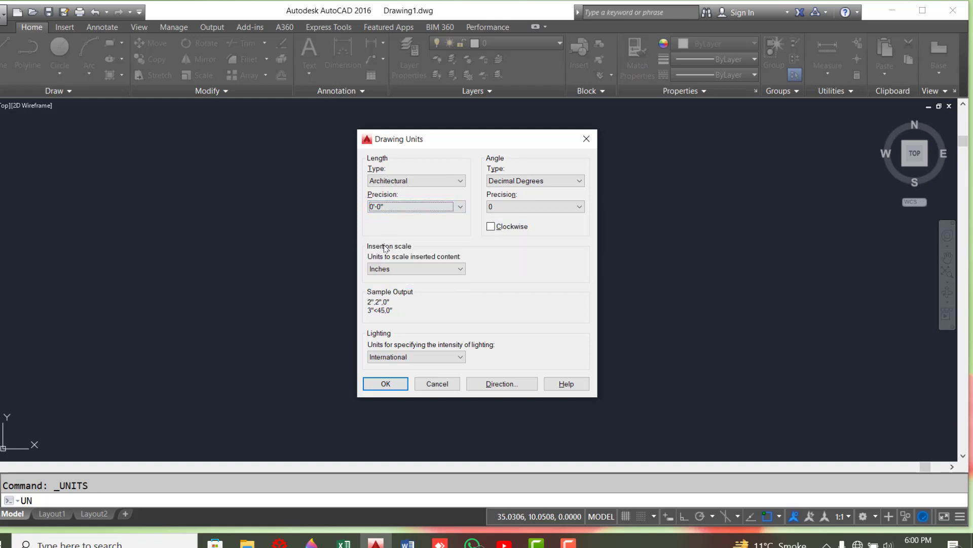
{"action": "left_click", "coordinate": [456, 272]}
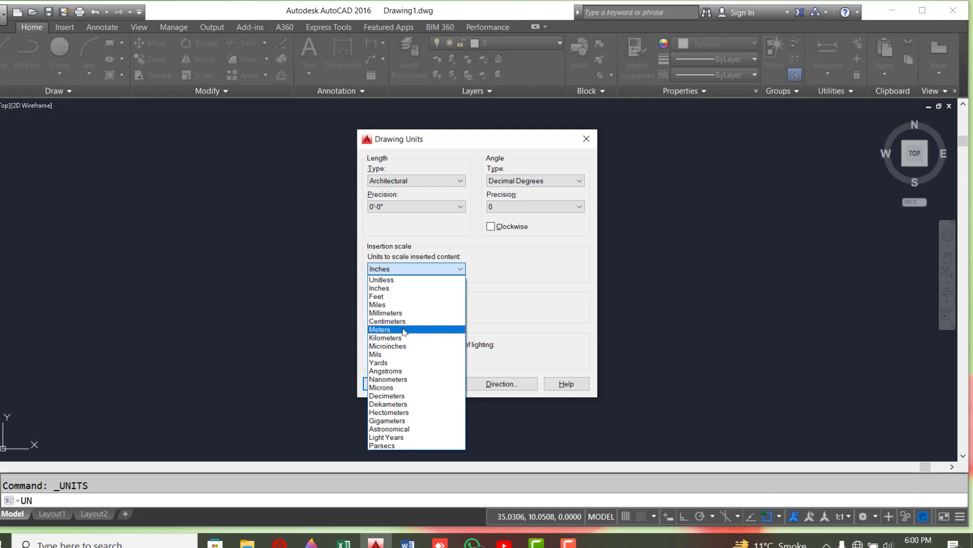
{"action": "left_click", "coordinate": [498, 263]}
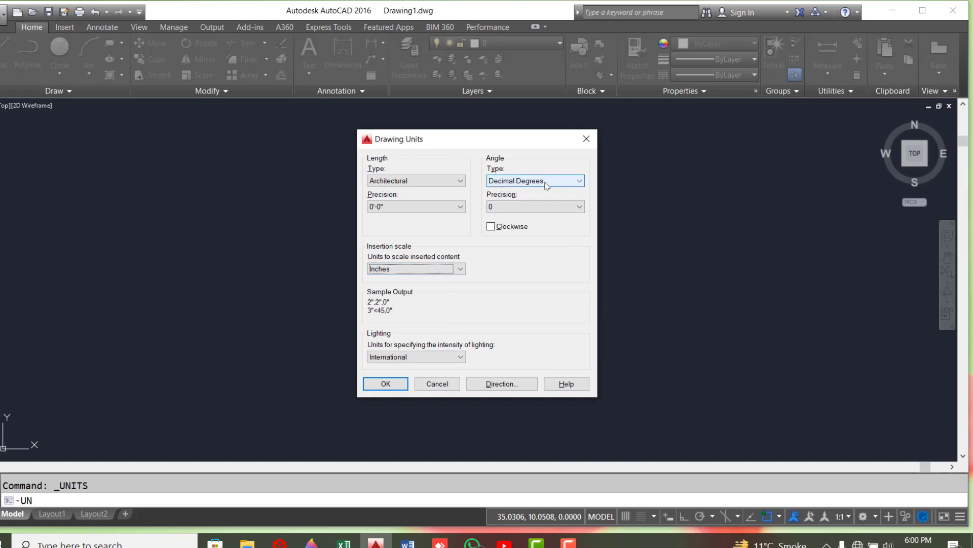
{"action": "left_click", "coordinate": [579, 181]}
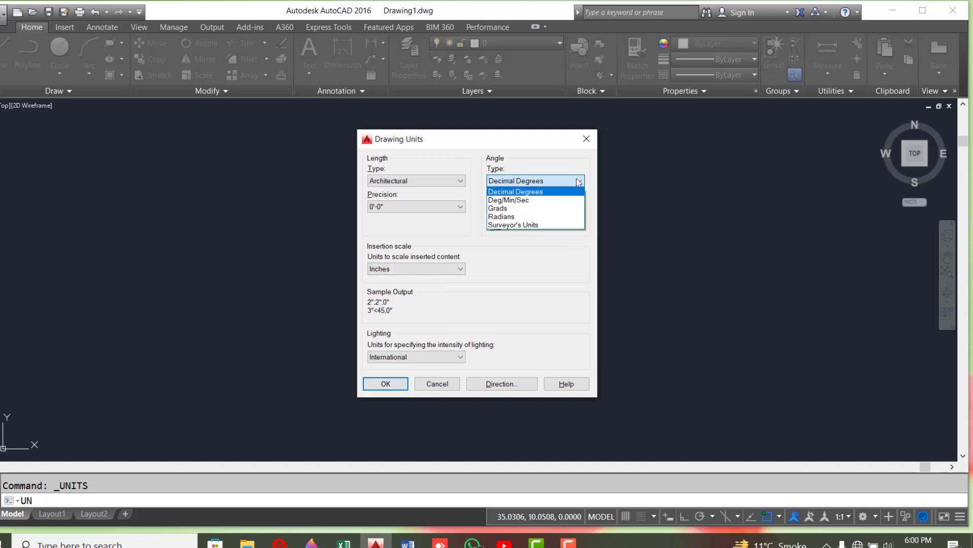
{"action": "left_click", "coordinate": [530, 201]}
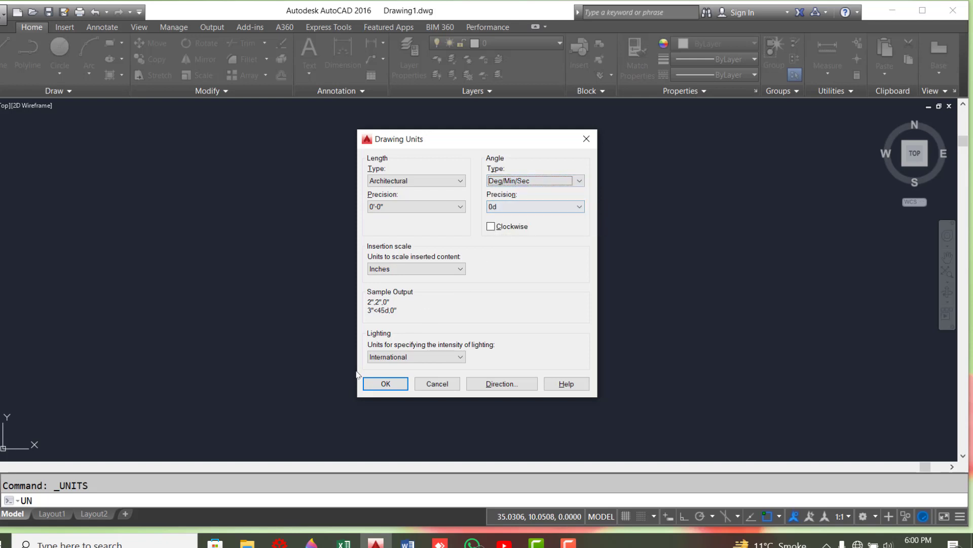
{"action": "left_click", "coordinate": [385, 388]}
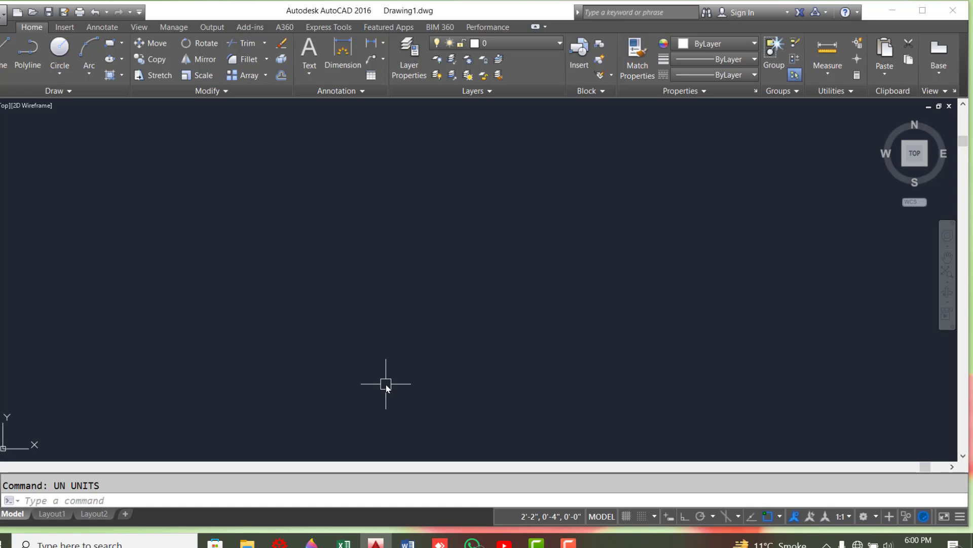
Step: Open the Dimension Style Manager with D and start modifying the Standard style
{"action": "type", "text": "D"}
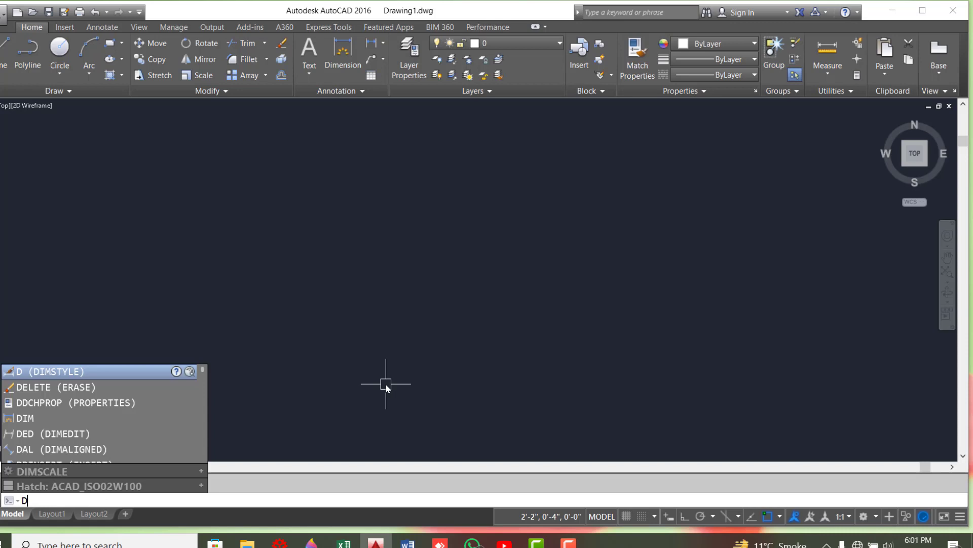
{"action": "key", "text": "Return"}
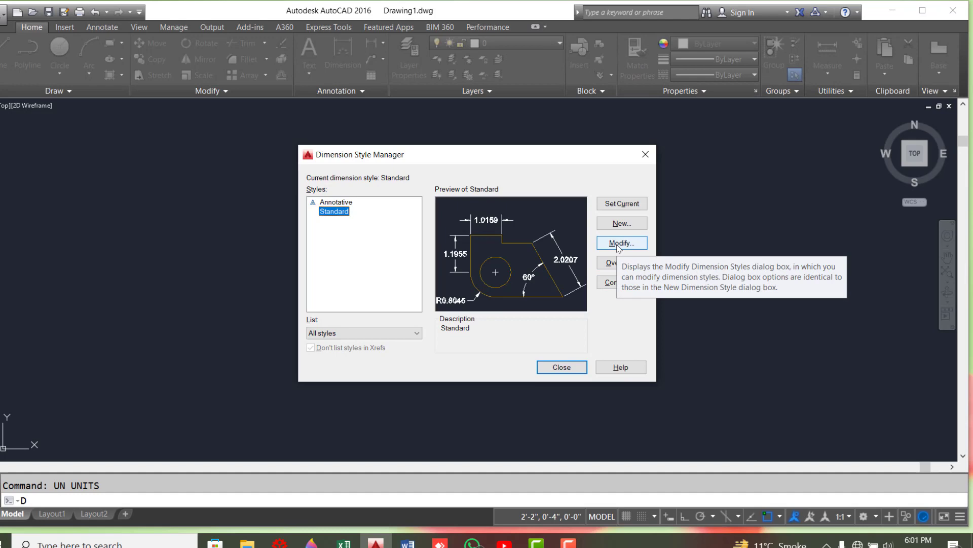
{"action": "left_click", "coordinate": [618, 246]}
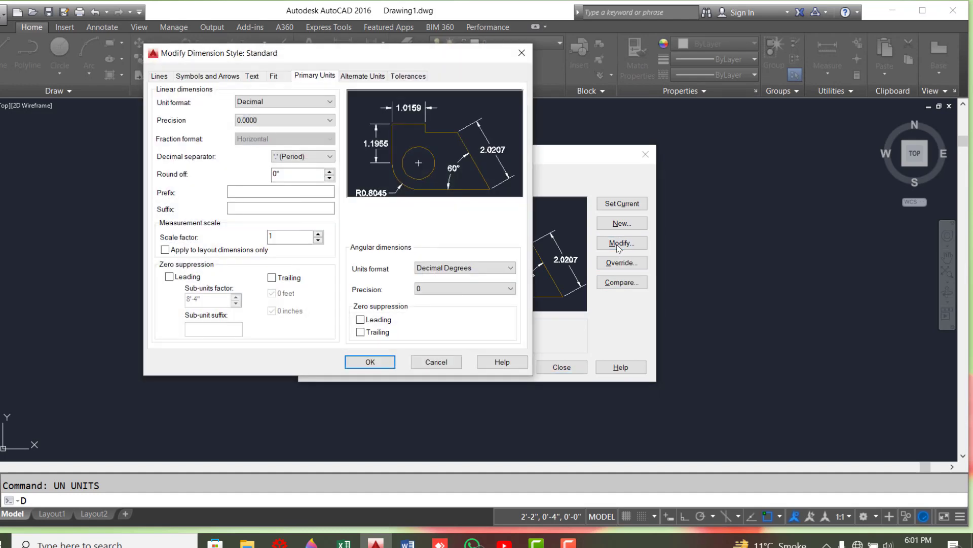
{"action": "left_click_drag", "start_coordinate": [398, 60], "coordinate": [555, 95]}
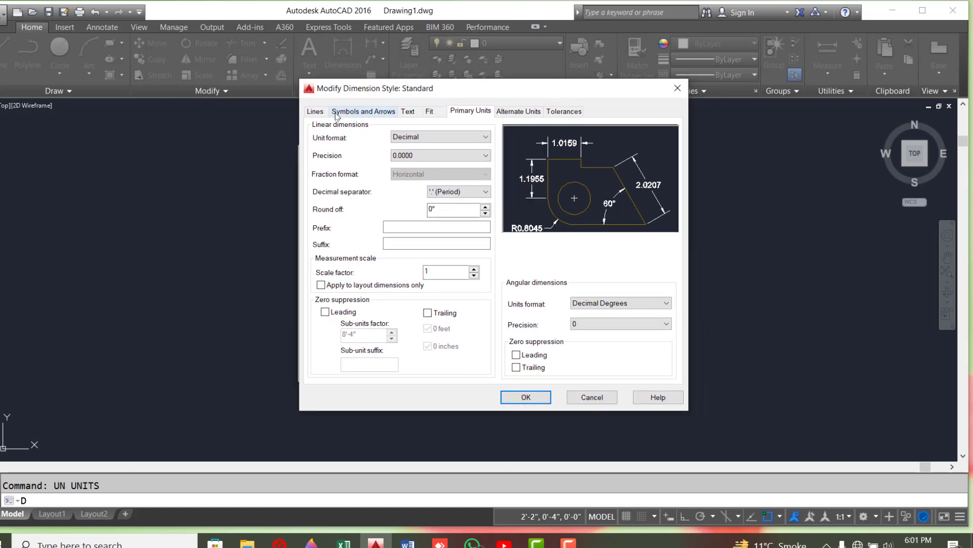
Step: Browse the Standard style's tabs through Alternate Units and Tolerances, ending on Primary Units
{"action": "left_click", "coordinate": [318, 111]}
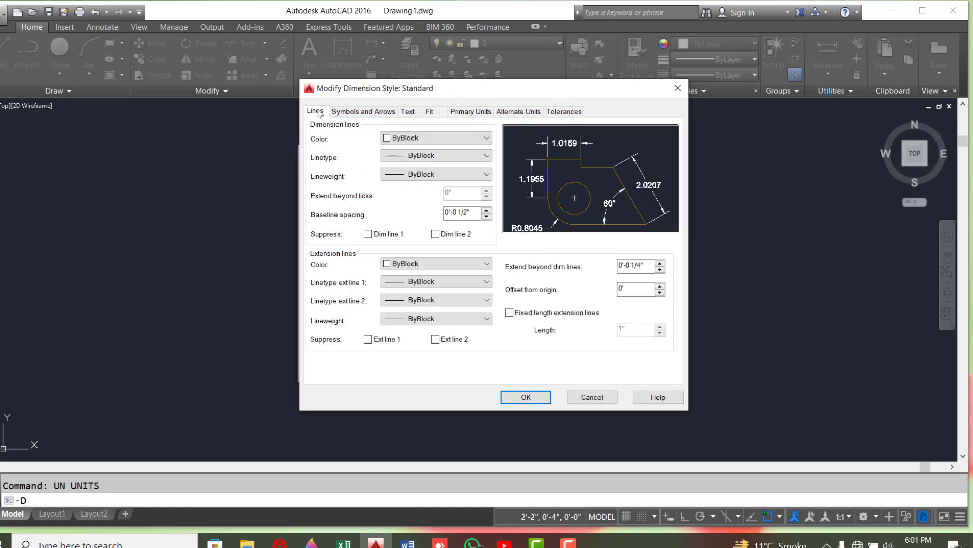
{"action": "left_click", "coordinate": [364, 112]}
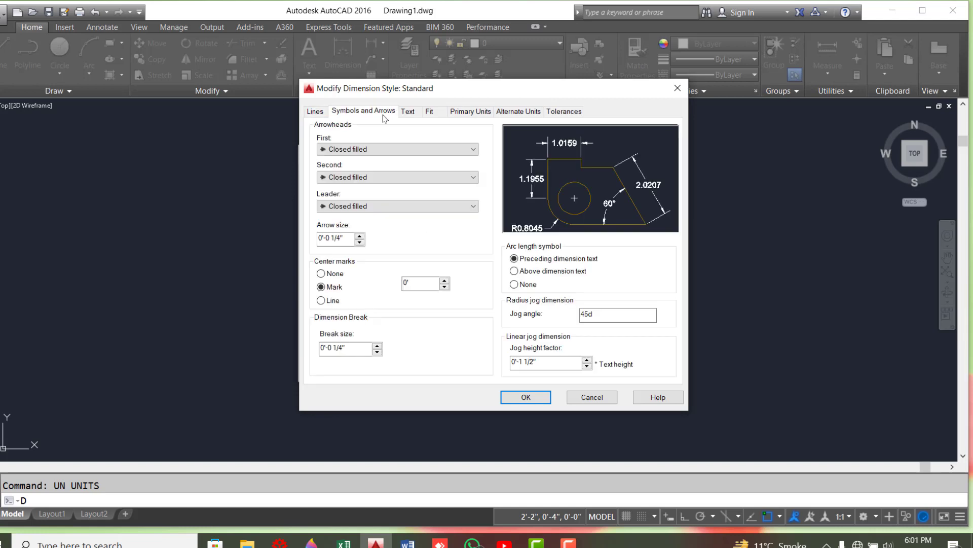
{"action": "left_click", "coordinate": [409, 113]}
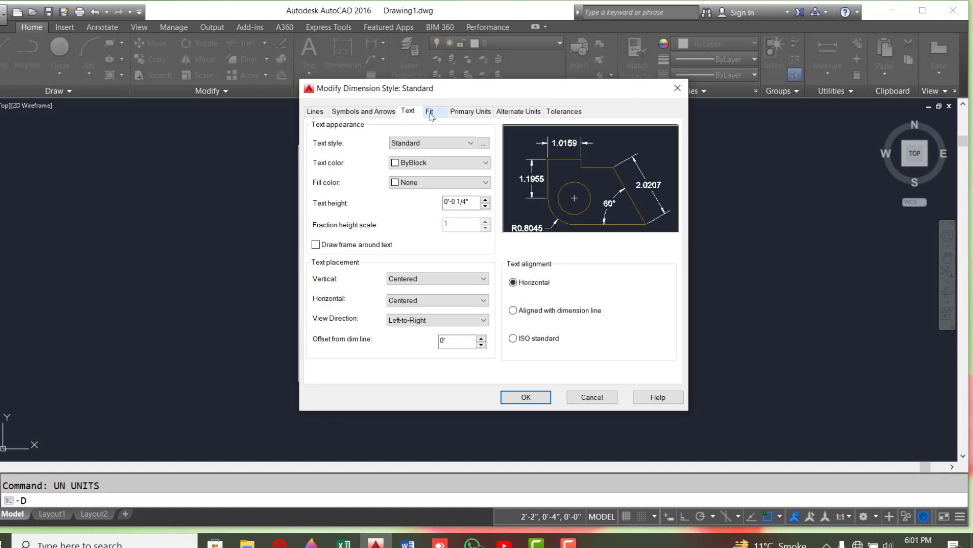
{"action": "left_click", "coordinate": [430, 112]}
{"action": "left_click", "coordinate": [472, 112]}
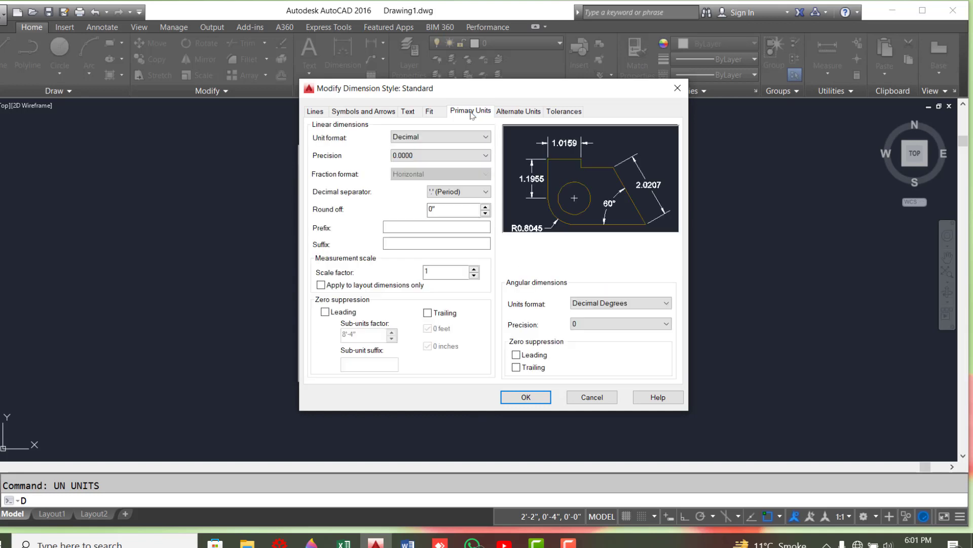
{"action": "left_click", "coordinate": [520, 113]}
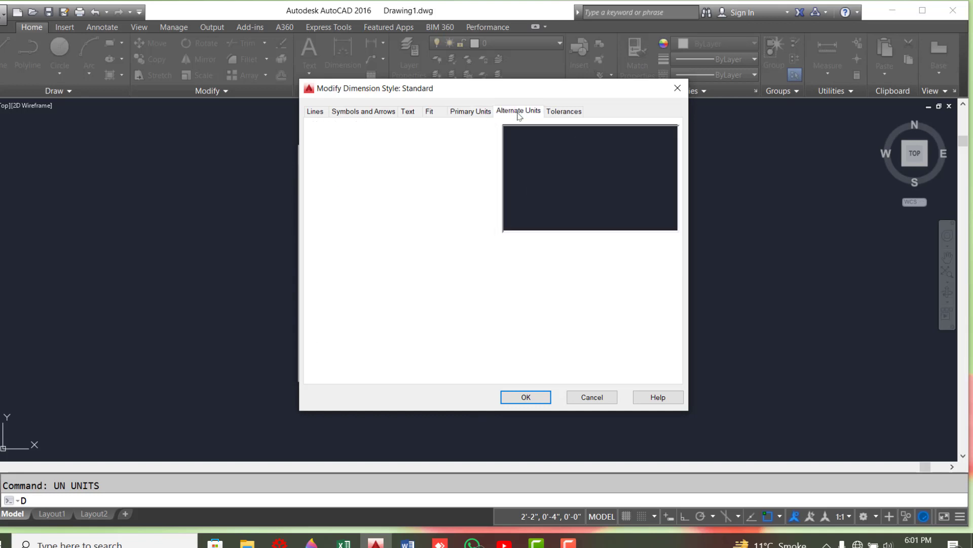
{"action": "left_click", "coordinate": [572, 113]}
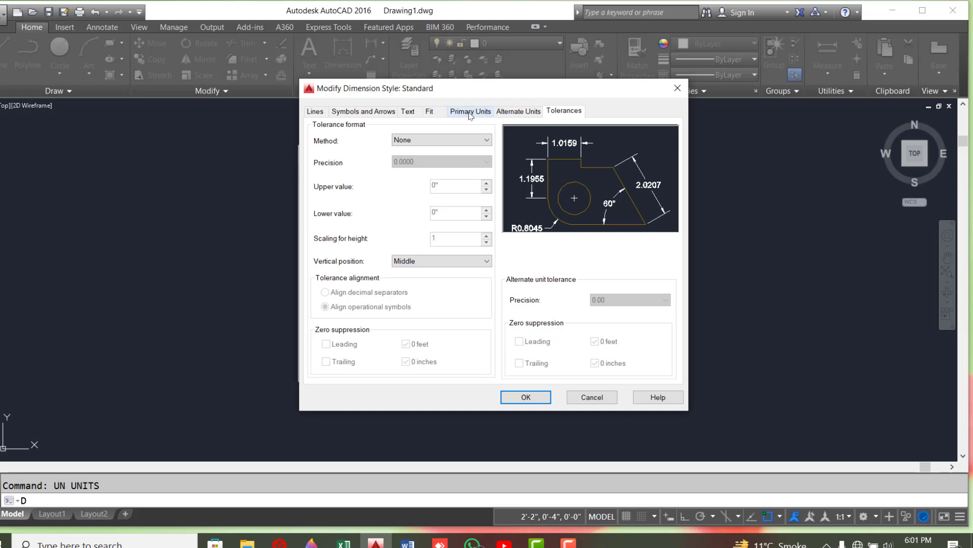
{"action": "left_click", "coordinate": [471, 112]}
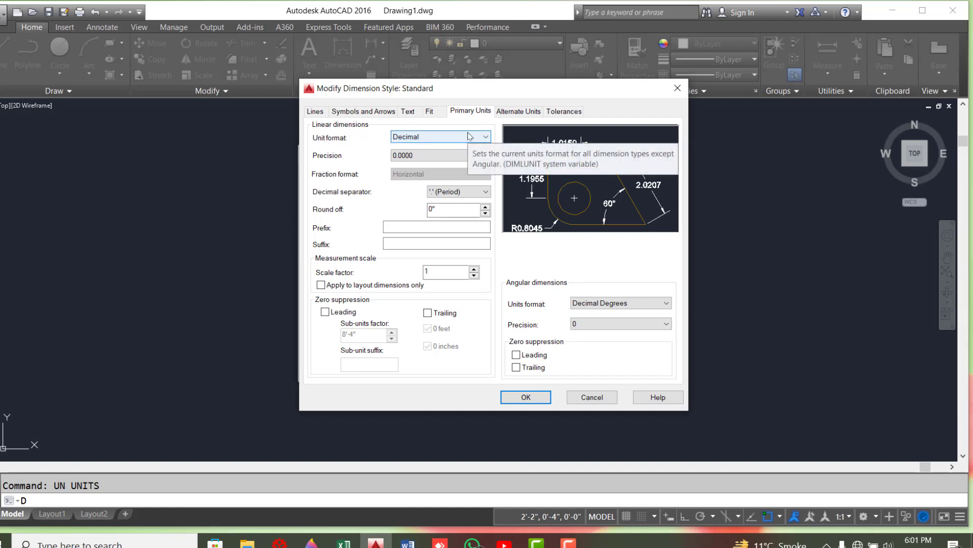
Step: Give Standard Architectural 0'-0" units, round-off 0, Degrees Minutes Seconds angles, and make it current
{"action": "left_click", "coordinate": [485, 136]}
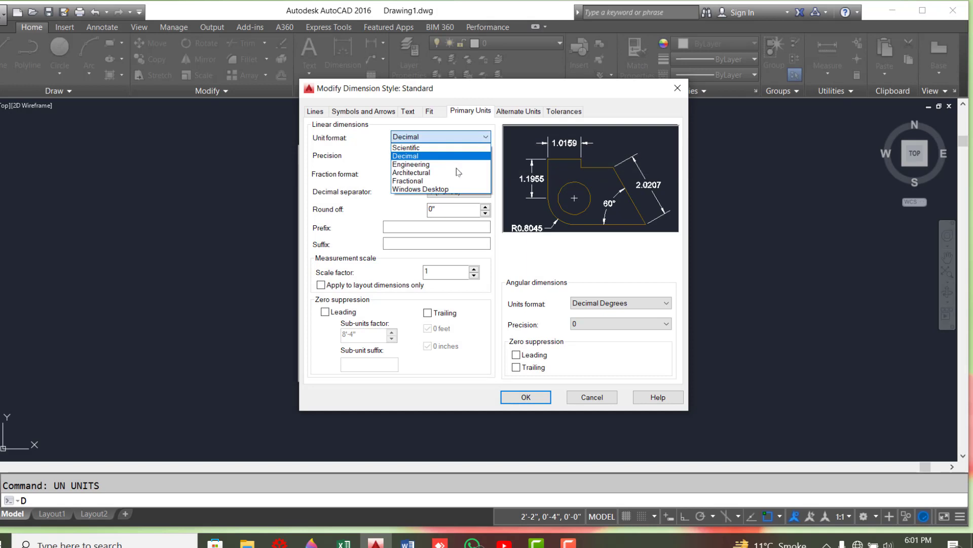
{"action": "left_click", "coordinate": [419, 173]}
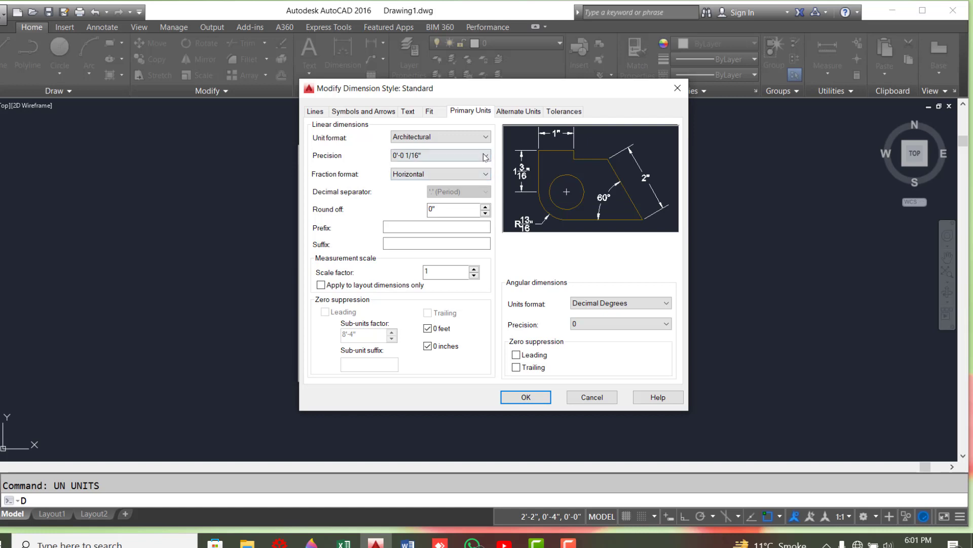
{"action": "left_click", "coordinate": [431, 155]}
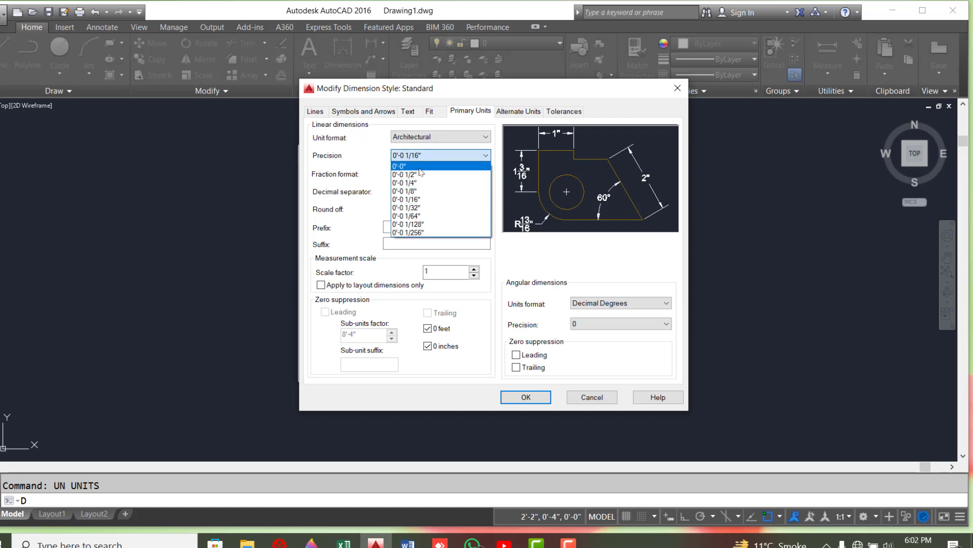
{"action": "left_click", "coordinate": [421, 166]}
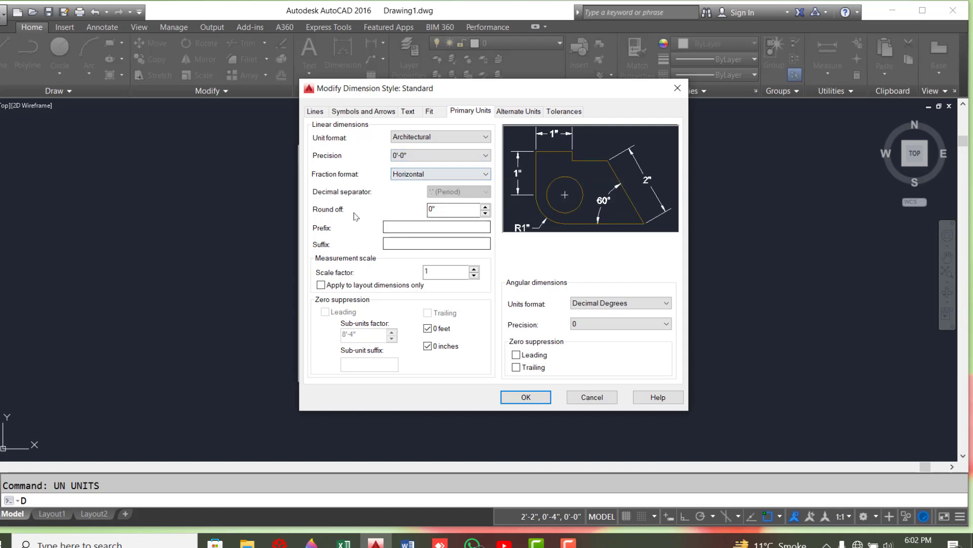
{"action": "left_click", "coordinate": [486, 207]}
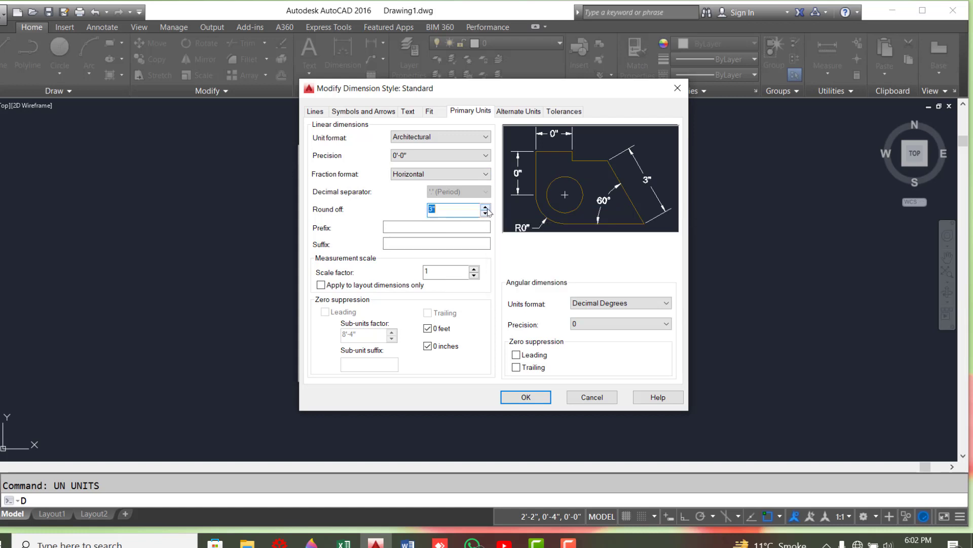
{"action": "left_click", "coordinate": [486, 207]}
{"action": "type", "text": "0"}
{"action": "left_click", "coordinate": [667, 304]}
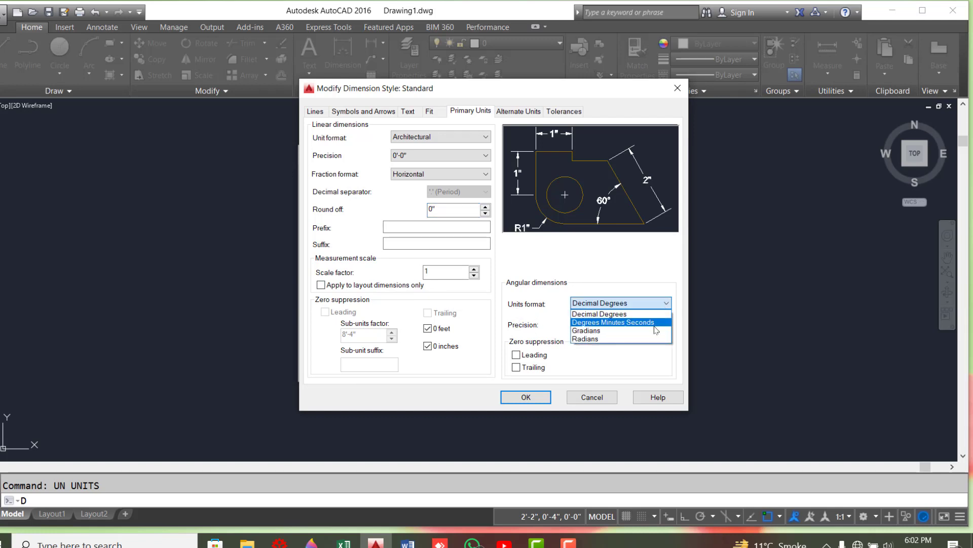
{"action": "left_click", "coordinate": [657, 323]}
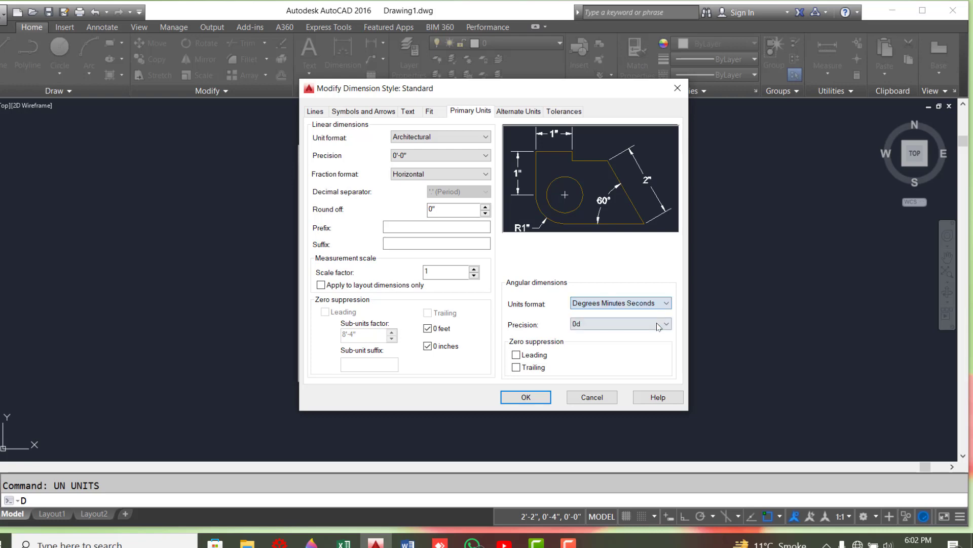
{"action": "left_click", "coordinate": [526, 397]}
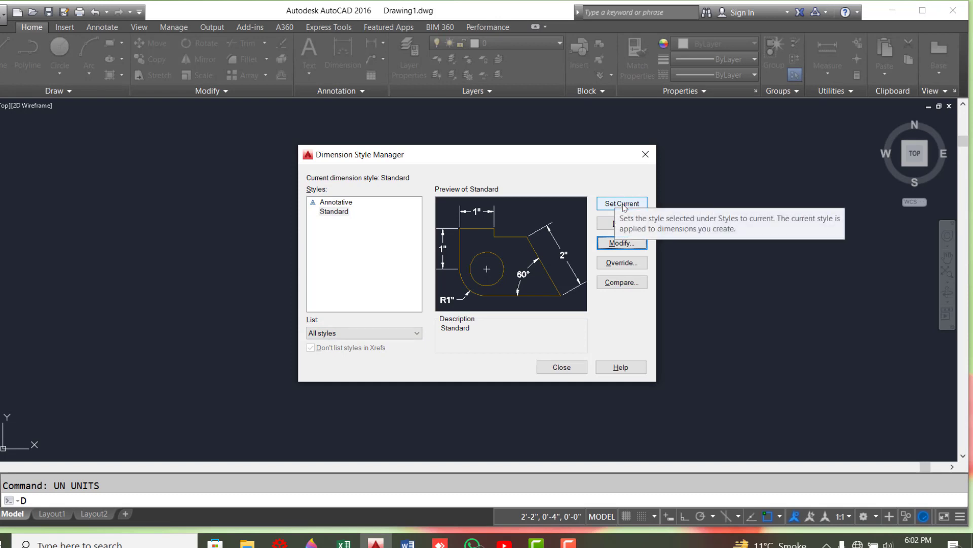
{"action": "left_click", "coordinate": [623, 206]}
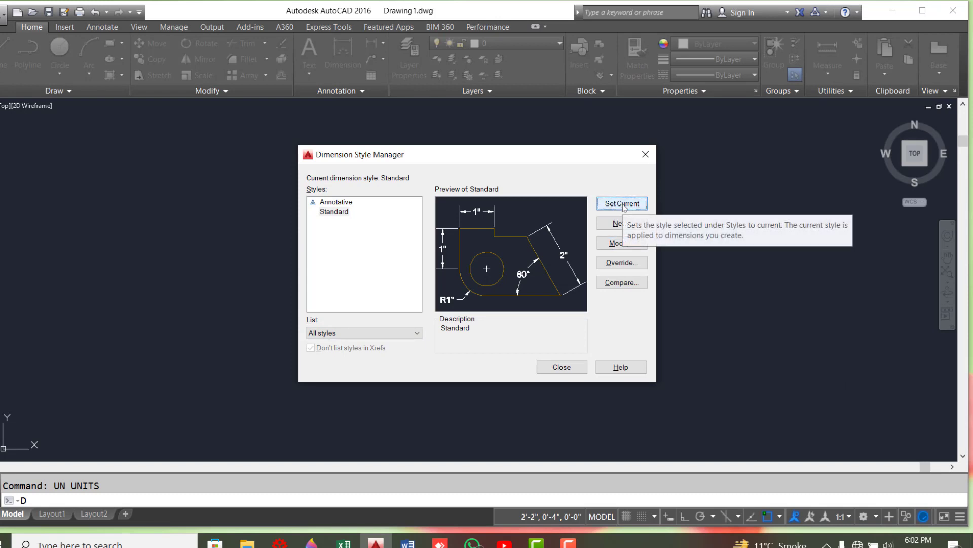
{"action": "left_click", "coordinate": [558, 369]}
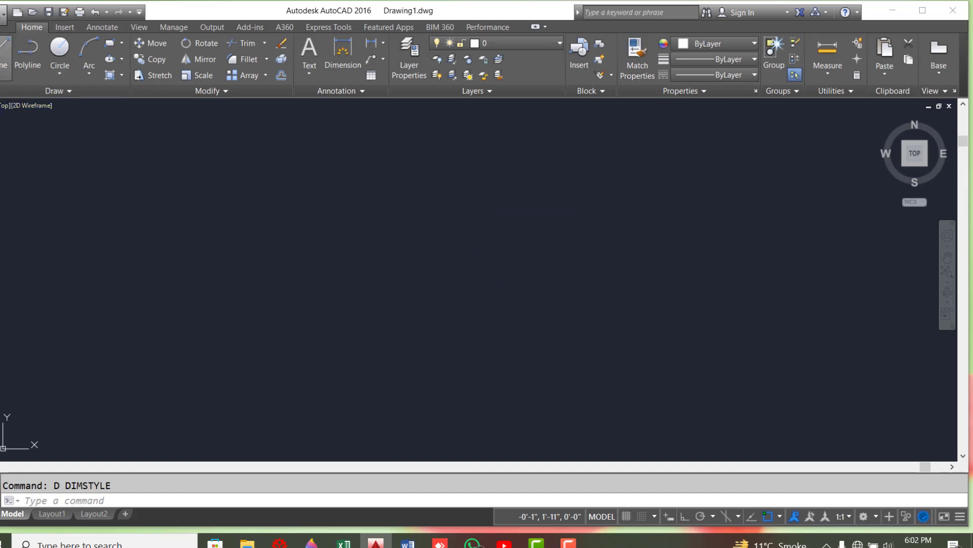
Step: Draw a 10' horizontal line from a point left of centre with Ortho on
{"action": "left_click", "coordinate": [4, 53]}
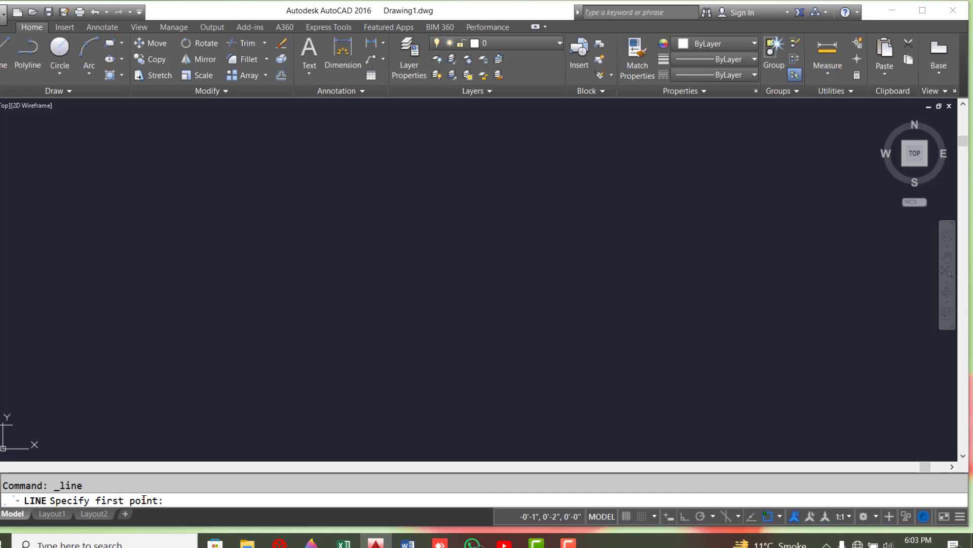
{"action": "left_click", "coordinate": [268, 323]}
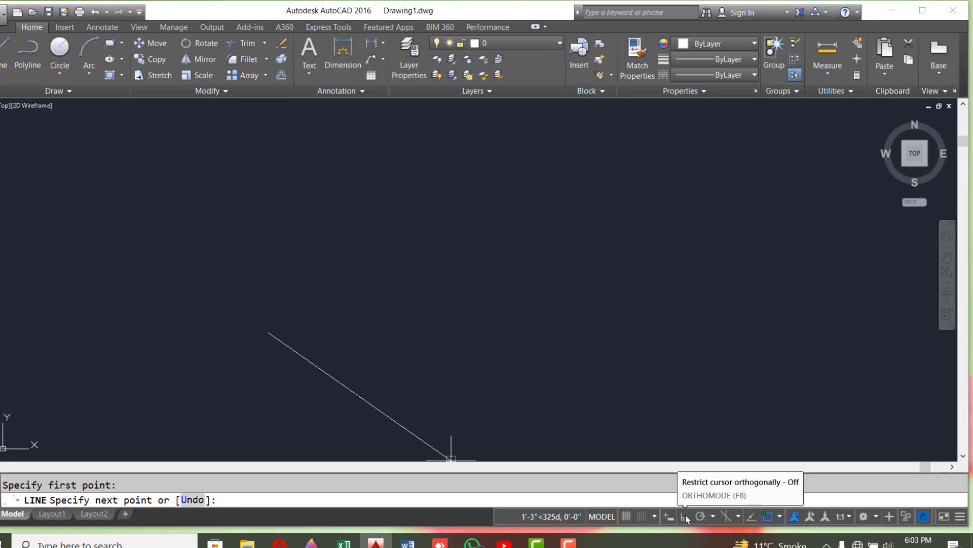
{"action": "left_click", "coordinate": [685, 515]}
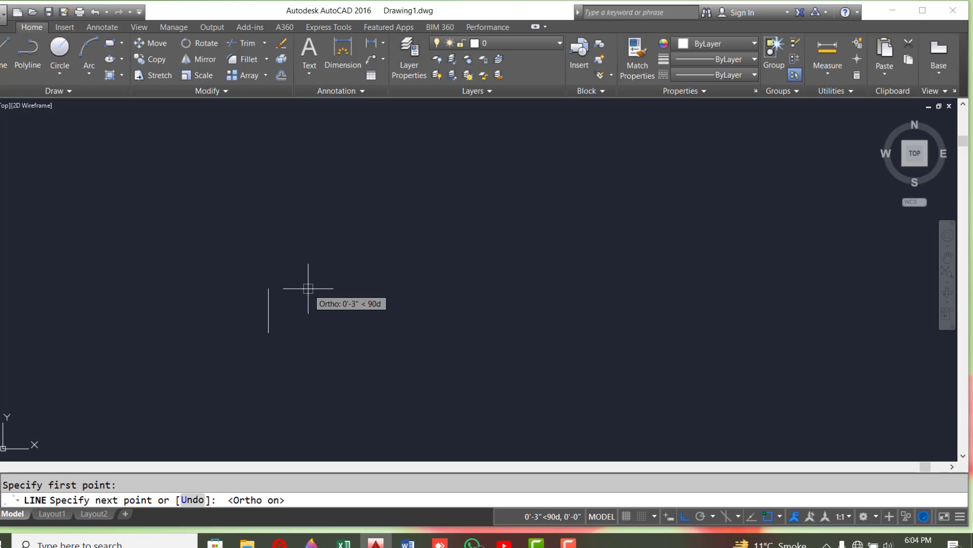
{"action": "key", "text": "F8"}
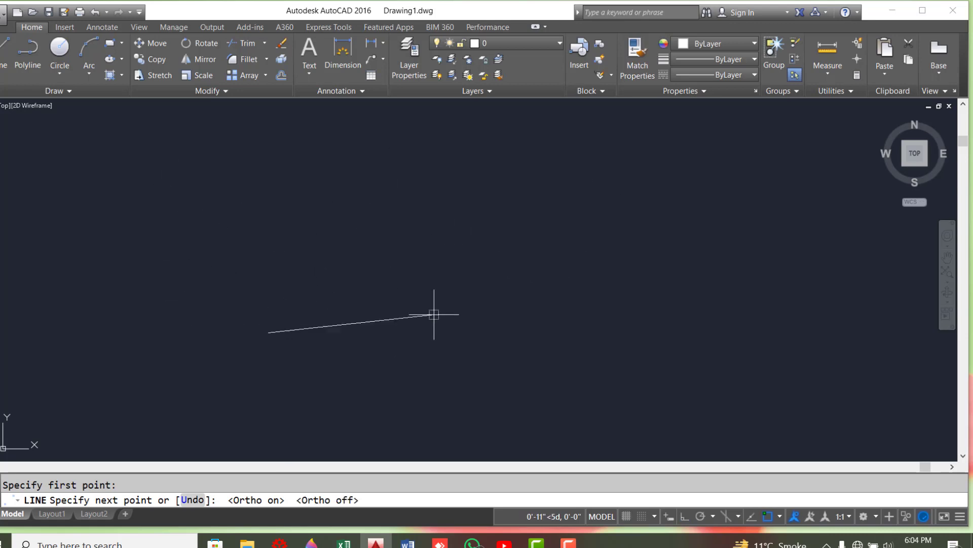
{"action": "key", "text": "F8"}
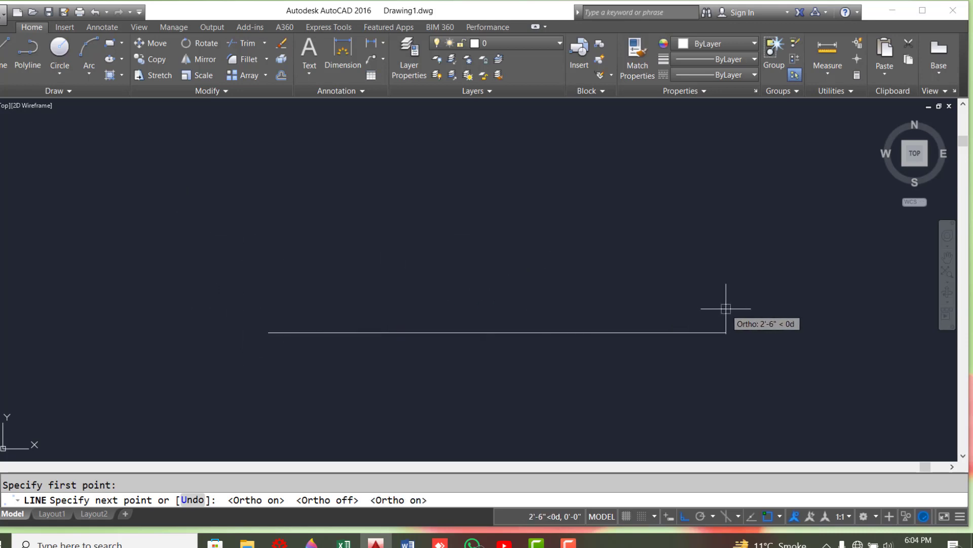
{"action": "left_click", "coordinate": [690, 518]}
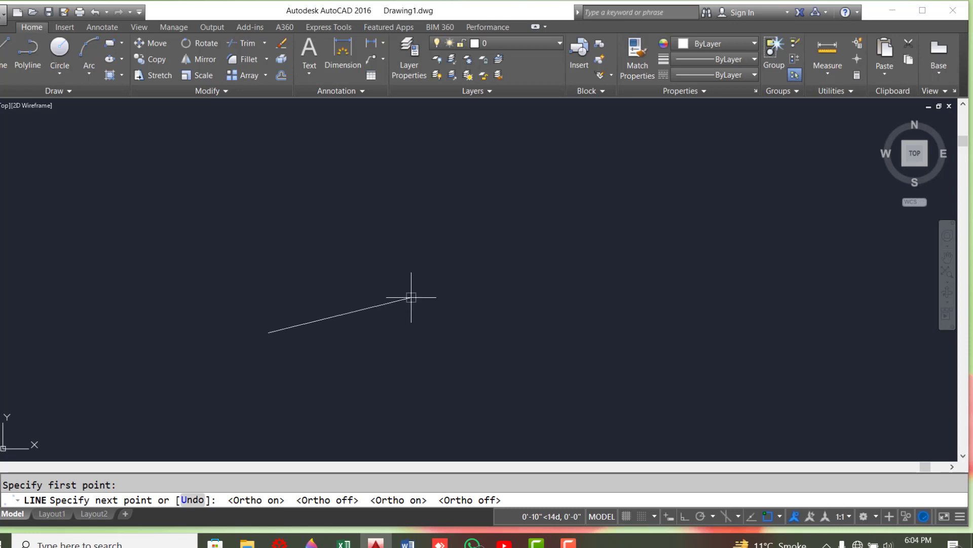
{"action": "scroll", "coordinate": [411, 297], "scroll_direction": "down", "scroll_amount": 1}
{"action": "key", "text": "F8"}
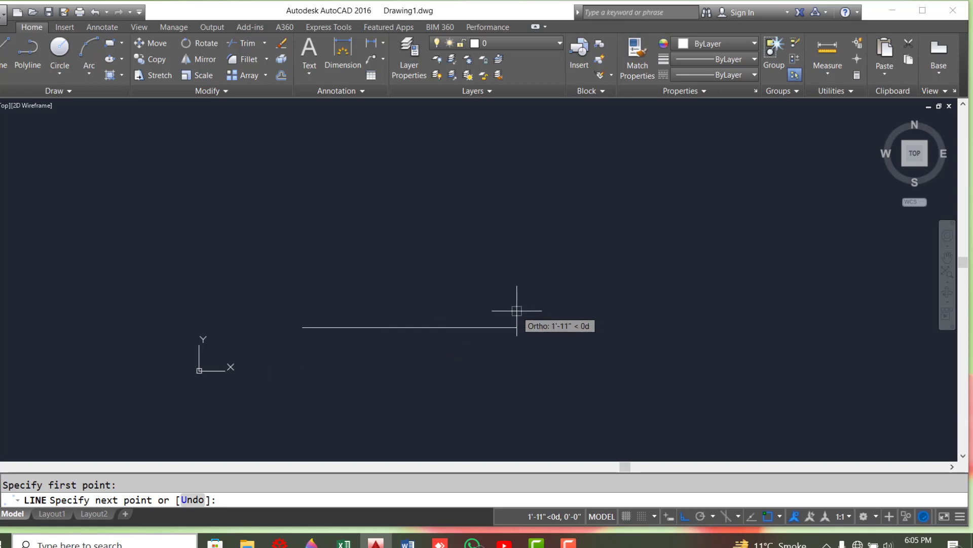
{"action": "type", "text": "10"}
{"action": "type", "text": "'"}
{"action": "key", "text": "Return"}
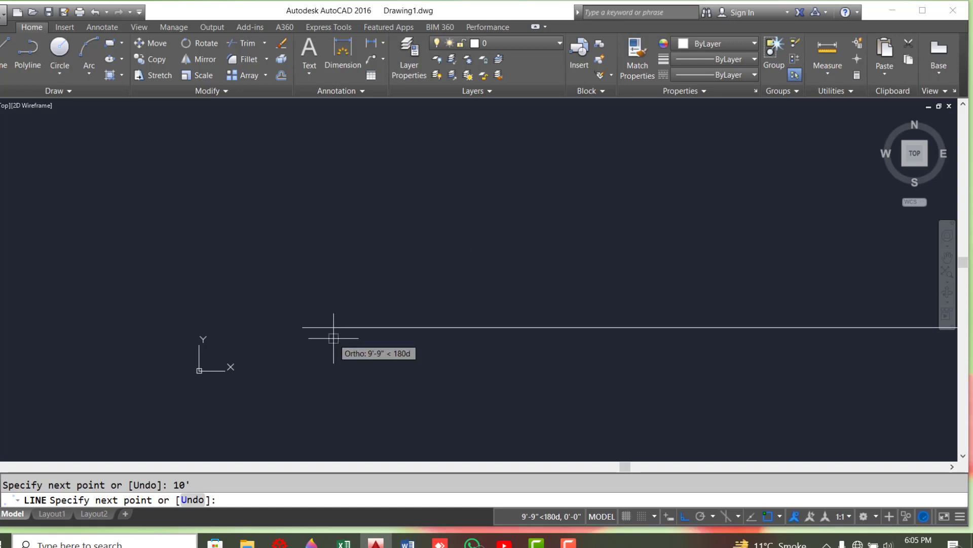
{"action": "key", "text": "Escape"}
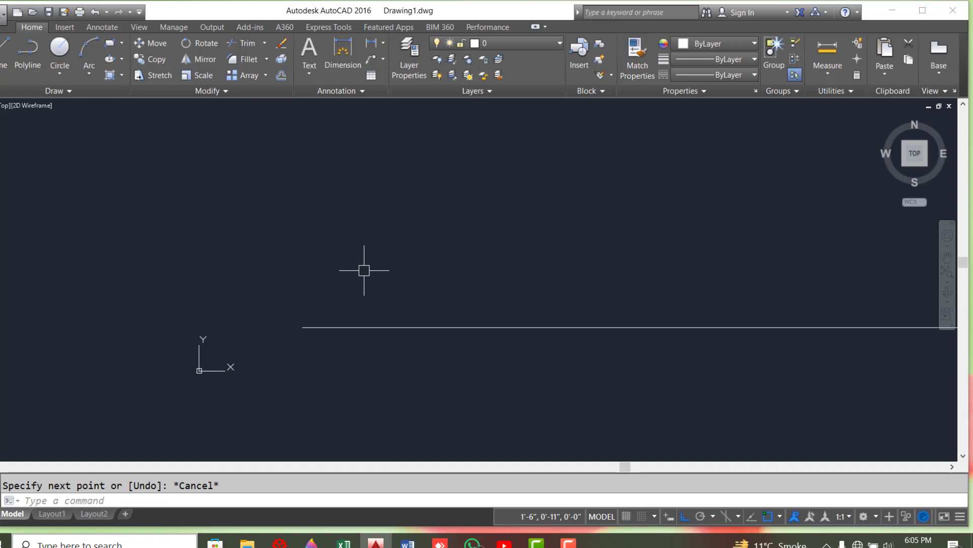
Step: Zoom Extents on the 10' line, then fine-tune the view with wheel zoom and panning
{"action": "type", "text": "z"}
{"action": "key", "text": "Return"}
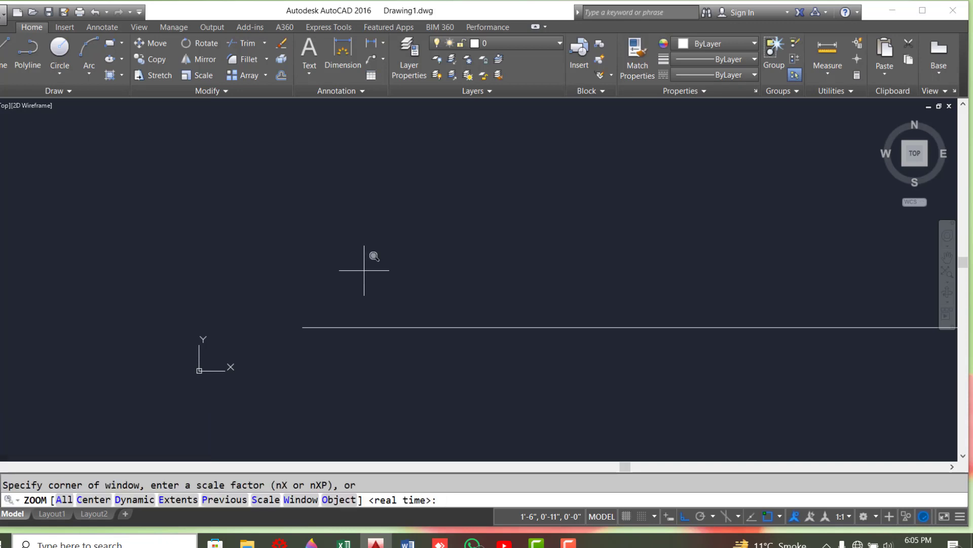
{"action": "type", "text": "e"}
{"action": "key", "text": "Return"}
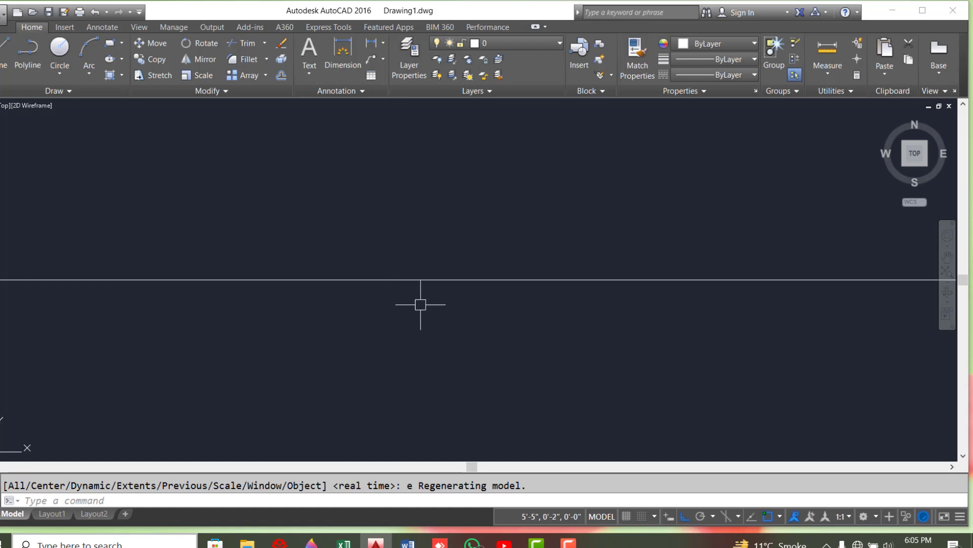
{"action": "scroll", "coordinate": [420, 305], "scroll_direction": "down", "scroll_amount": 1}
{"action": "scroll", "coordinate": [419, 304], "scroll_direction": "down", "scroll_amount": 1}
{"action": "scroll", "coordinate": [420, 305], "scroll_direction": "up", "scroll_amount": 1}
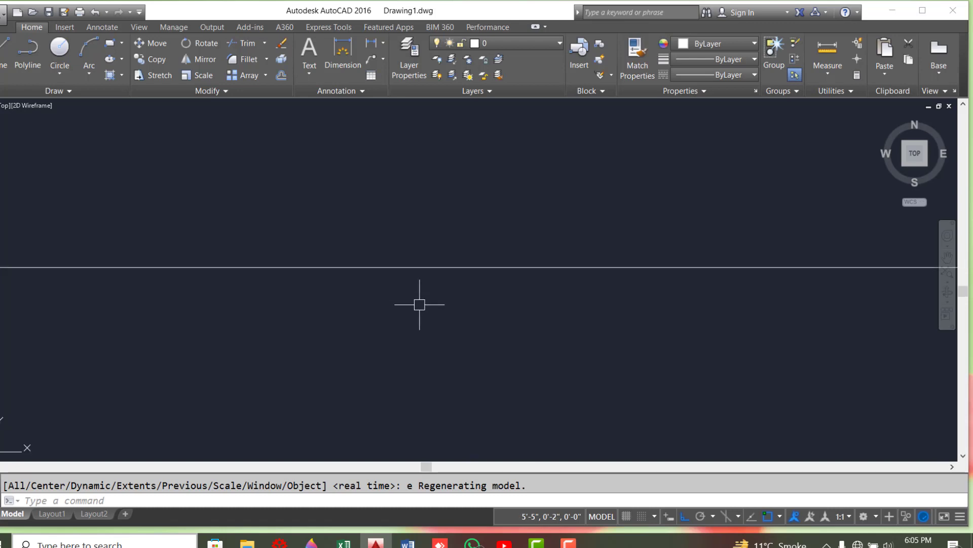
{"action": "scroll", "coordinate": [420, 304], "scroll_direction": "down", "scroll_amount": 2}
{"action": "scroll", "coordinate": [420, 304], "scroll_direction": "up", "scroll_amount": 2}
{"action": "scroll", "coordinate": [419, 304], "scroll_direction": "down", "scroll_amount": 2}
{"action": "scroll", "coordinate": [420, 304], "scroll_direction": "up", "scroll_amount": 2}
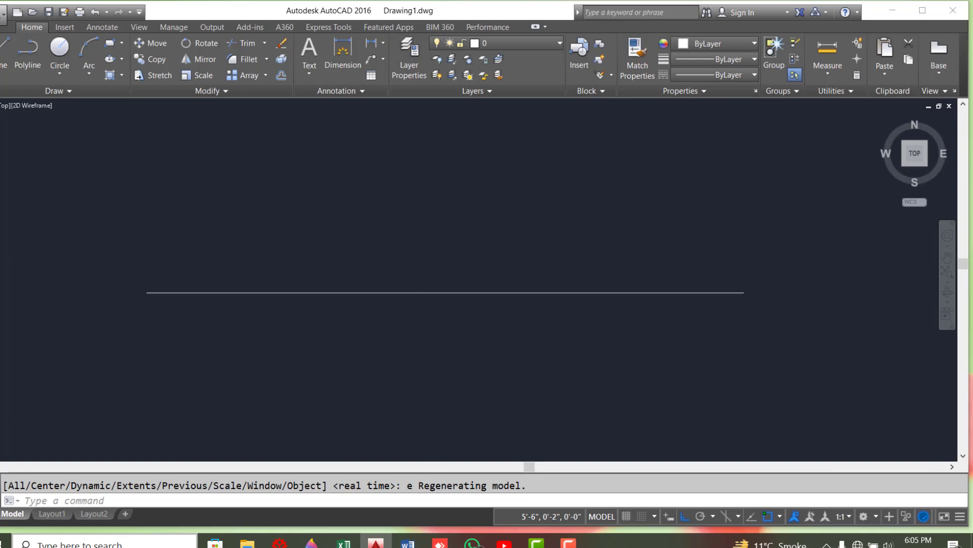
{"action": "scroll", "coordinate": [419, 304], "scroll_direction": "down", "scroll_amount": 1}
{"action": "scroll", "coordinate": [419, 304], "scroll_direction": "up", "scroll_amount": 1}
{"action": "scroll", "coordinate": [420, 304], "scroll_direction": "down", "scroll_amount": 1}
{"action": "mouse_move", "coordinate": [420, 304]}
{"action": "middle_mouse_down"}
{"action": "mouse_move", "coordinate": [398, 211]}
{"action": "mouse_move", "coordinate": [428, 348]}
{"action": "middle_mouse_up"}
{"action": "scroll", "coordinate": [429, 350], "scroll_direction": "down", "scroll_amount": 5}
{"action": "scroll", "coordinate": [429, 352], "scroll_direction": "up", "scroll_amount": 5}
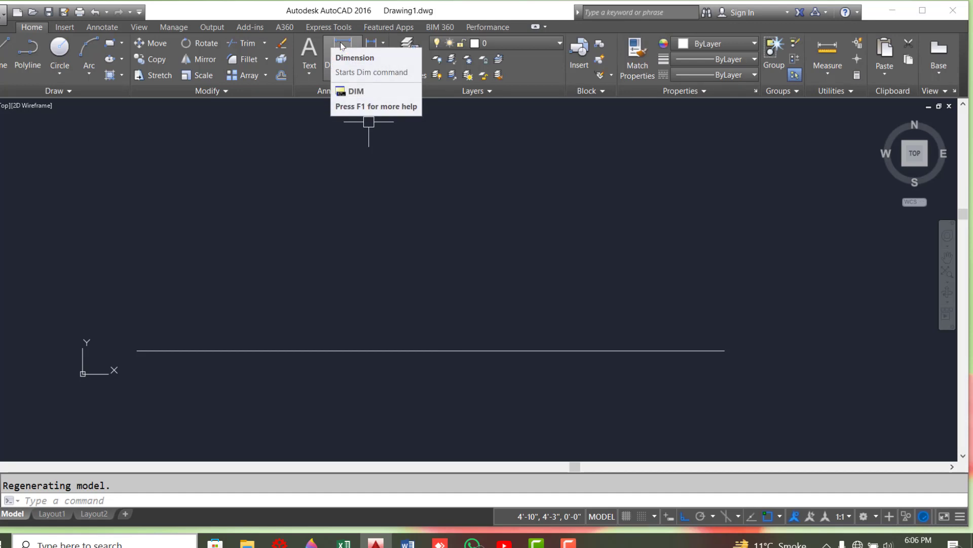
Step: Measure between the line's endpoints with DIST, confirming 10'-0" and zero vertical change
{"action": "type", "text": "D"}
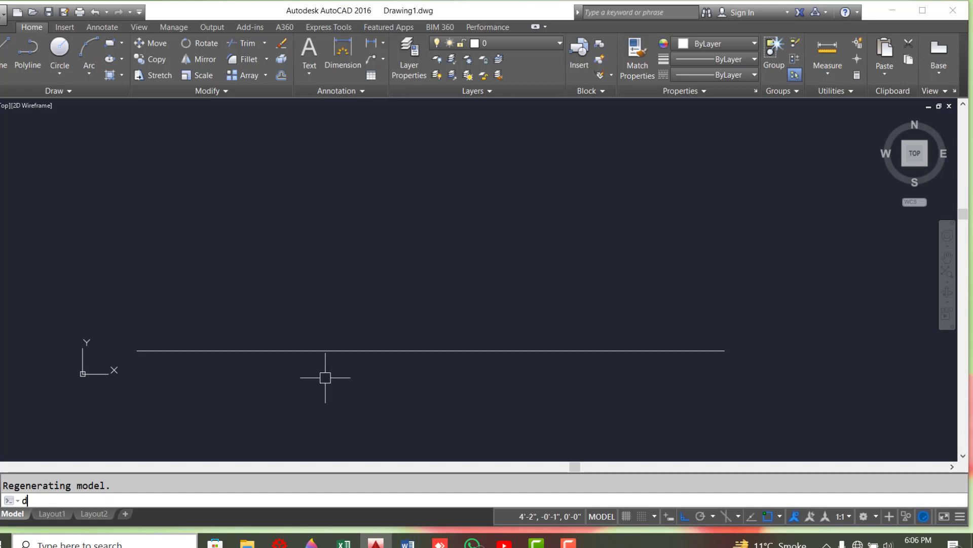
{"action": "type", "text": "I"}
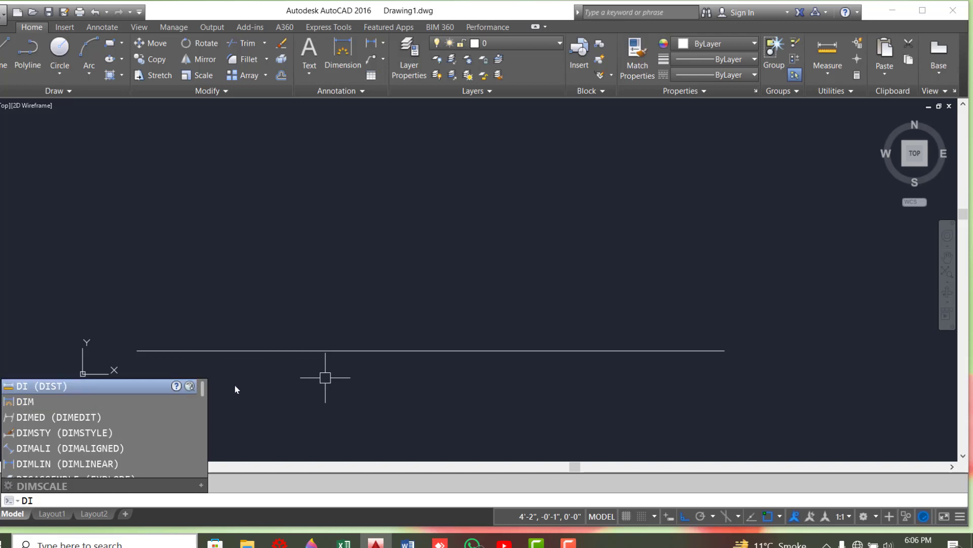
{"action": "key", "text": "Return"}
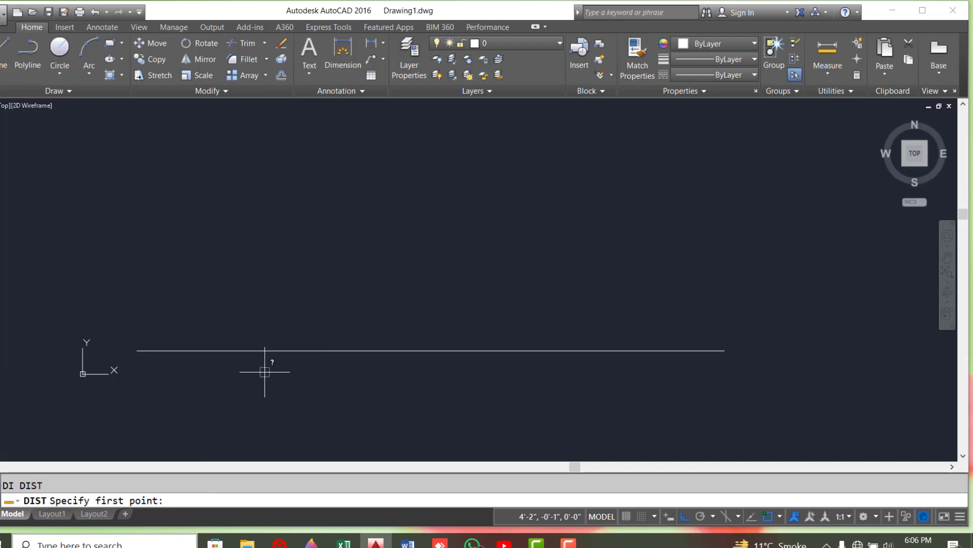
{"action": "left_click", "coordinate": [136, 350]}
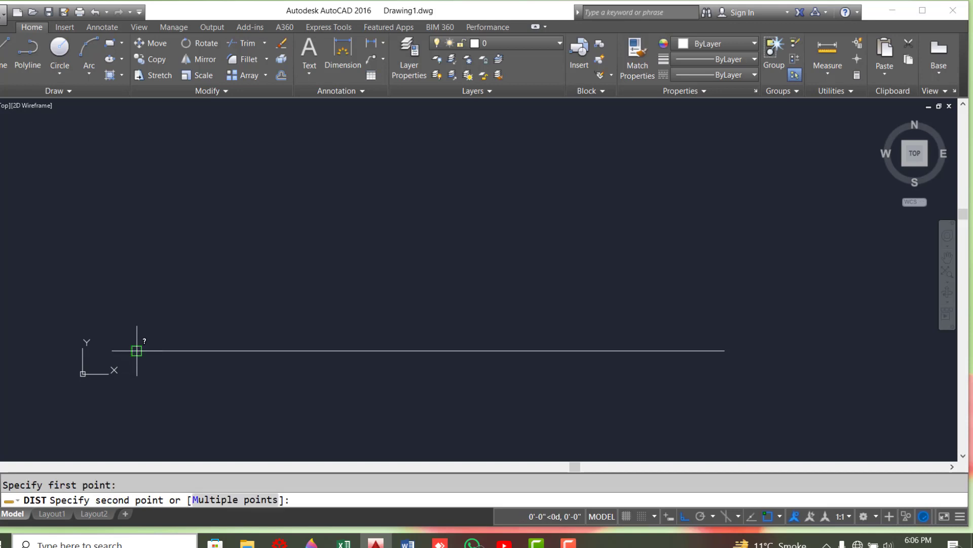
{"action": "left_click", "coordinate": [722, 351]}
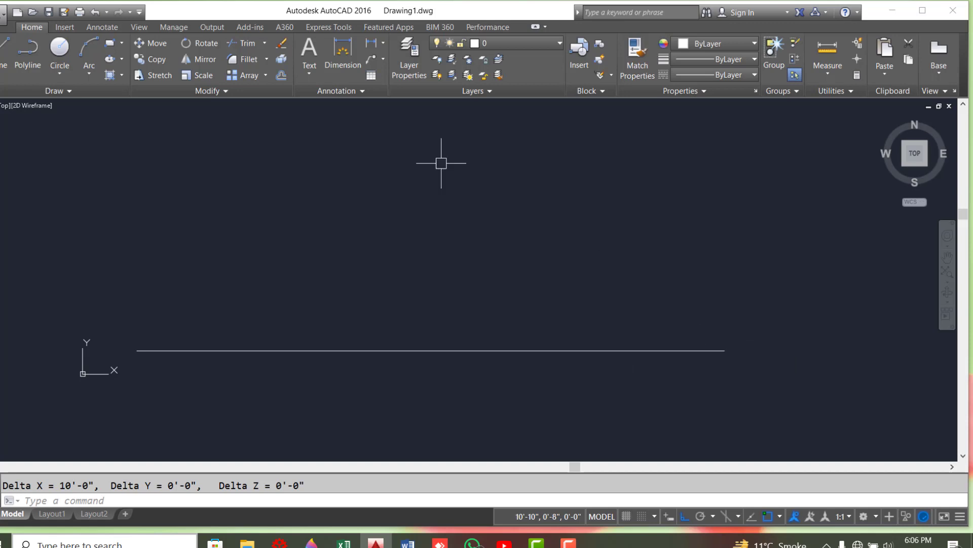
Step: Place a 10' dimension above the horizontal line across both endpoints, then pan to inspect it
{"action": "left_click", "coordinate": [336, 49]}
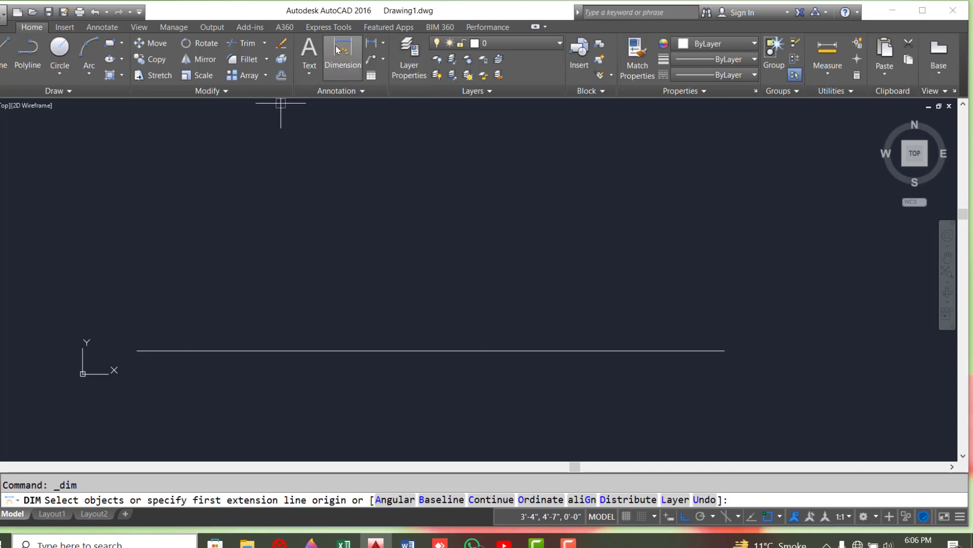
{"action": "left_click", "coordinate": [136, 351]}
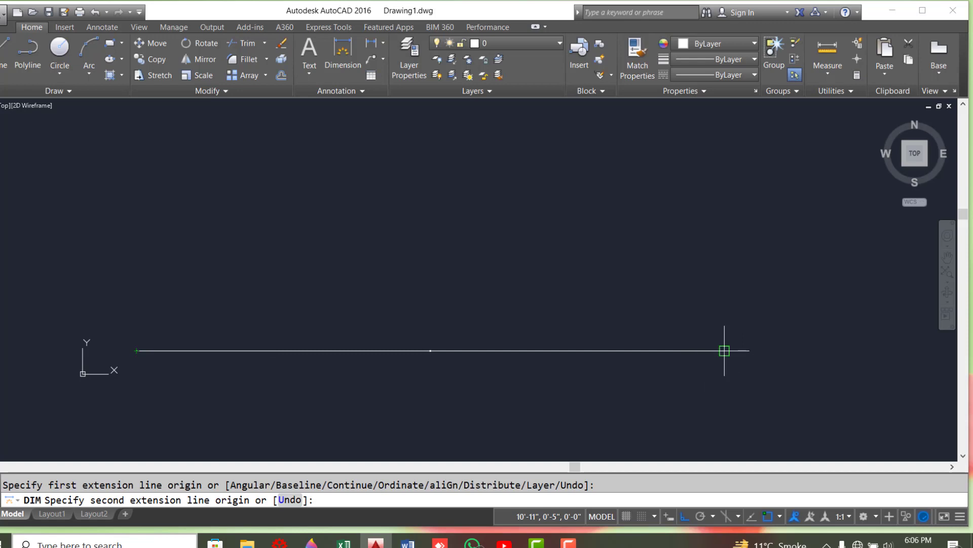
{"action": "left_click", "coordinate": [724, 350]}
{"action": "left_click", "coordinate": [653, 336]}
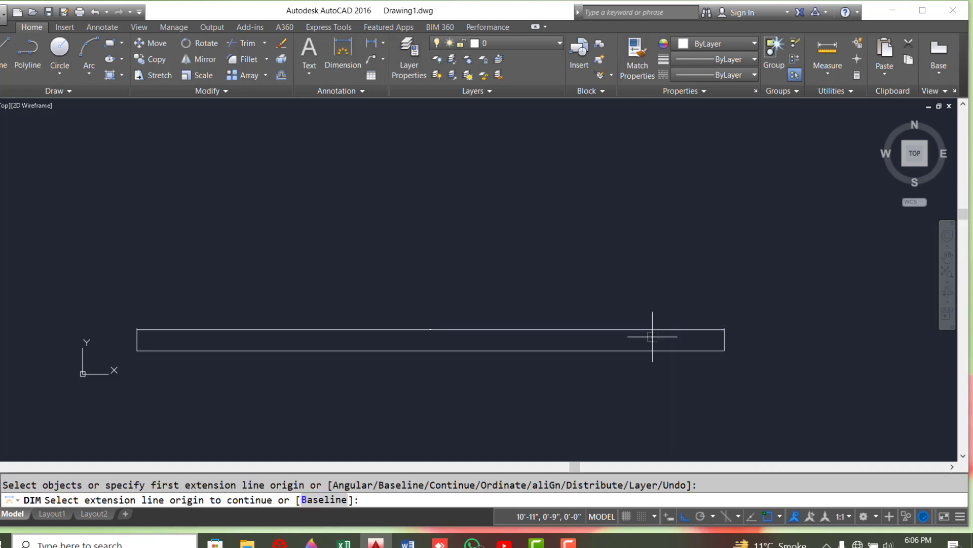
{"action": "key", "text": "Return"}
{"action": "scroll", "coordinate": [426, 335], "scroll_direction": "up", "scroll_amount": 3}
{"action": "scroll", "coordinate": [459, 327], "scroll_direction": "up", "scroll_amount": 3}
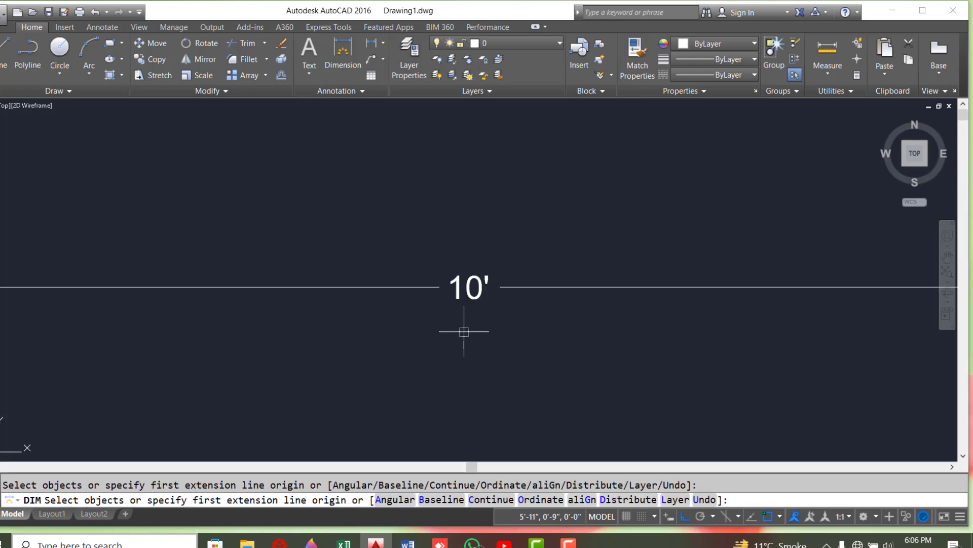
{"action": "scroll", "coordinate": [464, 332], "scroll_direction": "down", "scroll_amount": 2}
{"action": "mouse_move", "coordinate": [466, 324]}
{"action": "middle_mouse_down"}
{"action": "mouse_move", "coordinate": [380, 257]}
{"action": "mouse_move", "coordinate": [398, 291]}
{"action": "middle_mouse_up"}
{"action": "scroll", "coordinate": [397, 292], "scroll_direction": "down", "scroll_amount": 3}
{"action": "scroll", "coordinate": [389, 268], "scroll_direction": "up", "scroll_amount": 4}
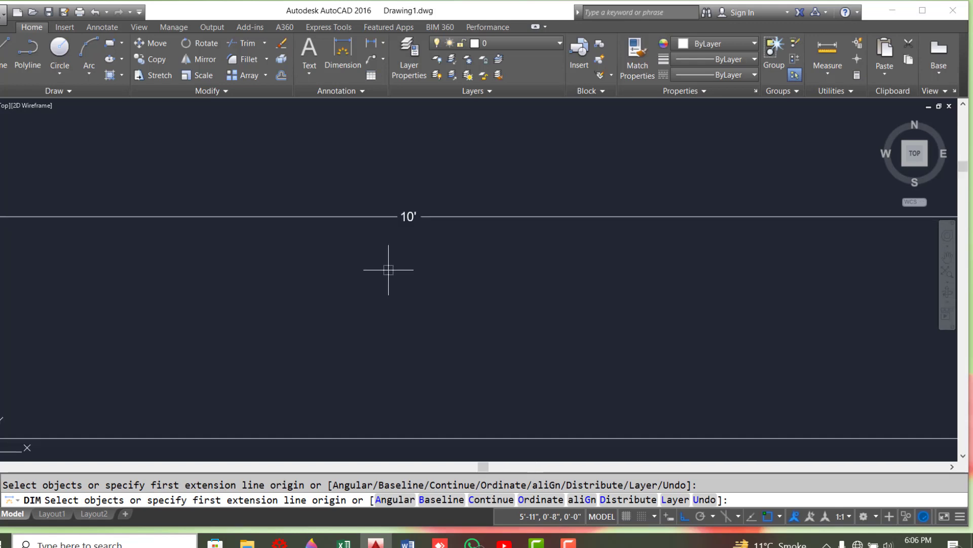
{"action": "scroll", "coordinate": [388, 269], "scroll_direction": "down", "scroll_amount": 5}
{"action": "scroll", "coordinate": [387, 300], "scroll_direction": "down", "scroll_amount": 3}
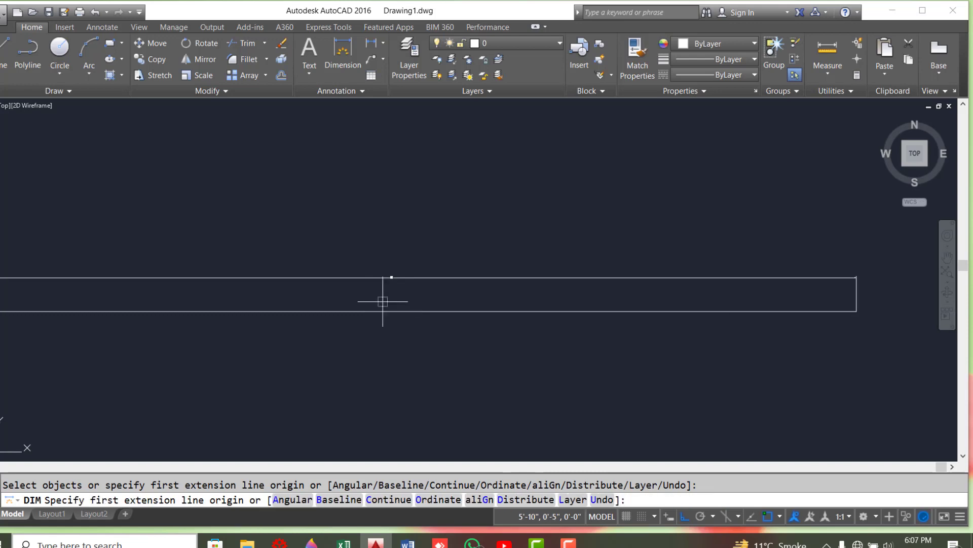
{"action": "middle_click_drag", "start_coordinate": [386, 300], "coordinate": [412, 309]}
{"action": "scroll", "coordinate": [421, 291], "scroll_direction": "up", "scroll_amount": 5}
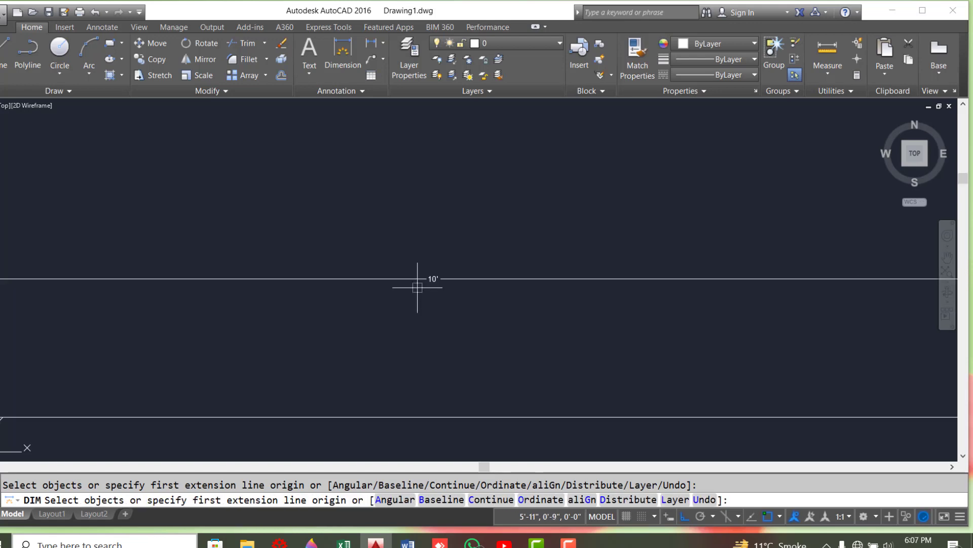
{"action": "scroll", "coordinate": [417, 287], "scroll_direction": "down", "scroll_amount": 2}
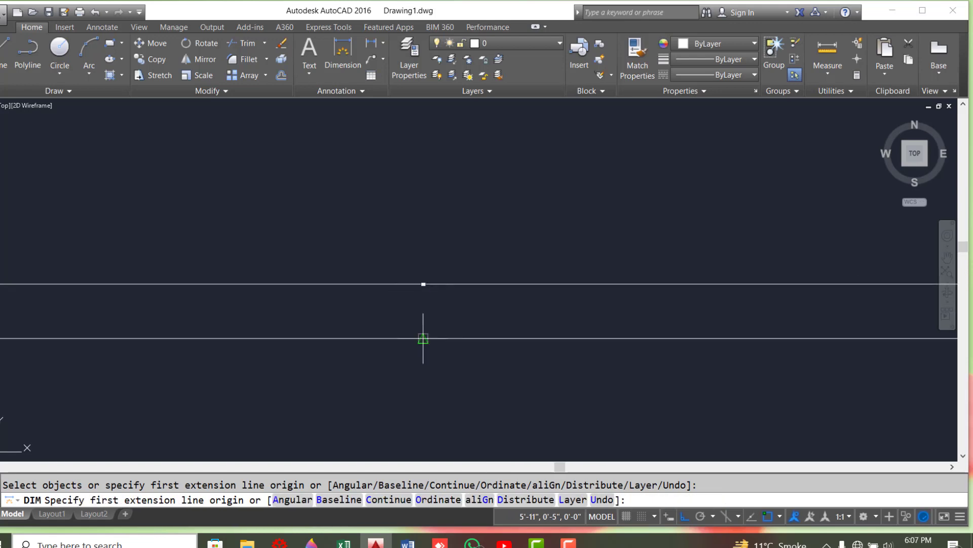
{"action": "scroll", "coordinate": [430, 292], "scroll_direction": "down", "scroll_amount": 4}
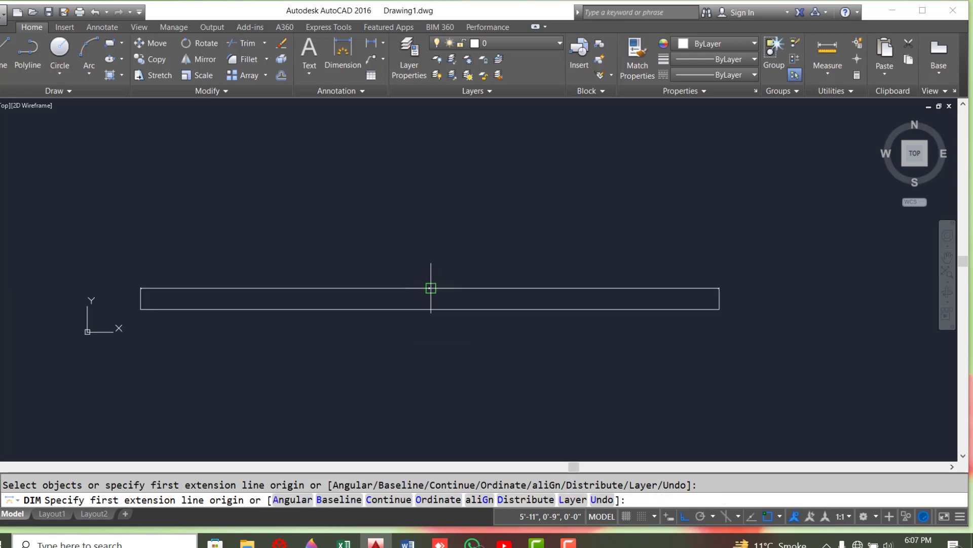
{"action": "scroll", "coordinate": [424, 326], "scroll_direction": "down", "scroll_amount": 2}
{"action": "scroll", "coordinate": [424, 326], "scroll_direction": "up", "scroll_amount": 4}
{"action": "scroll", "coordinate": [469, 250], "scroll_direction": "down", "scroll_amount": 2}
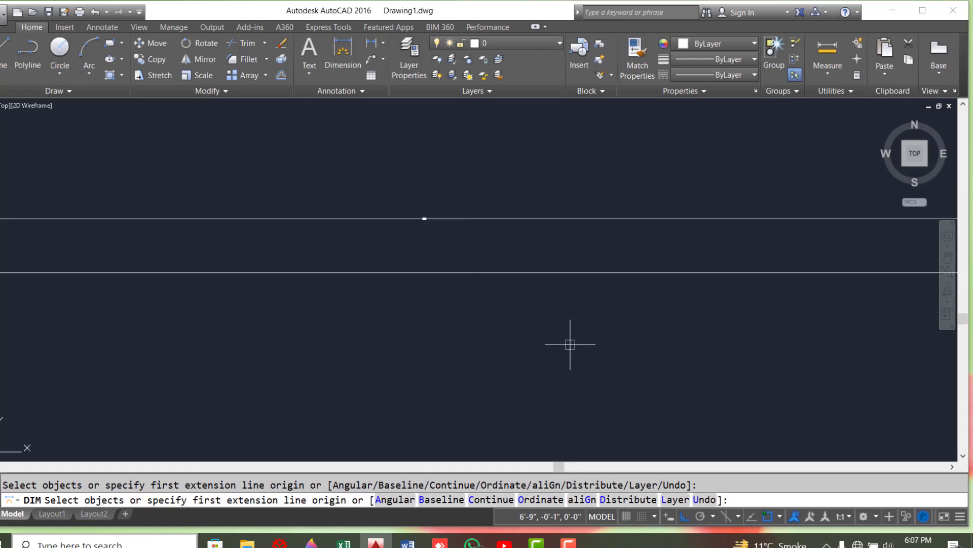
{"action": "scroll", "coordinate": [571, 341], "scroll_direction": "up", "scroll_amount": 3}
{"action": "scroll", "coordinate": [578, 304], "scroll_direction": "down", "scroll_amount": 2}
{"action": "middle_click_drag", "start_coordinate": [593, 327], "coordinate": [402, 307]}
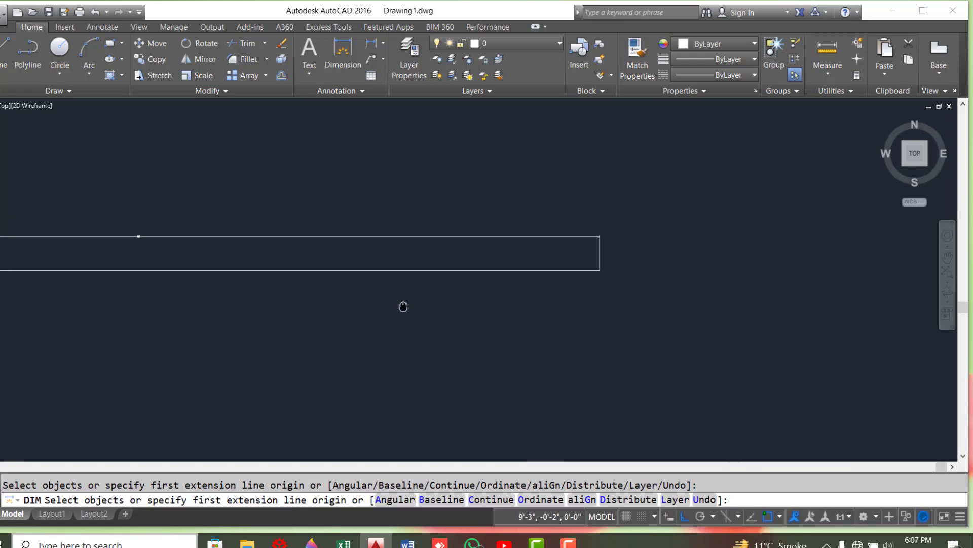
{"action": "scroll", "coordinate": [565, 276], "scroll_direction": "up", "scroll_amount": 3}
{"action": "scroll", "coordinate": [659, 257], "scroll_direction": "up", "scroll_amount": 1}
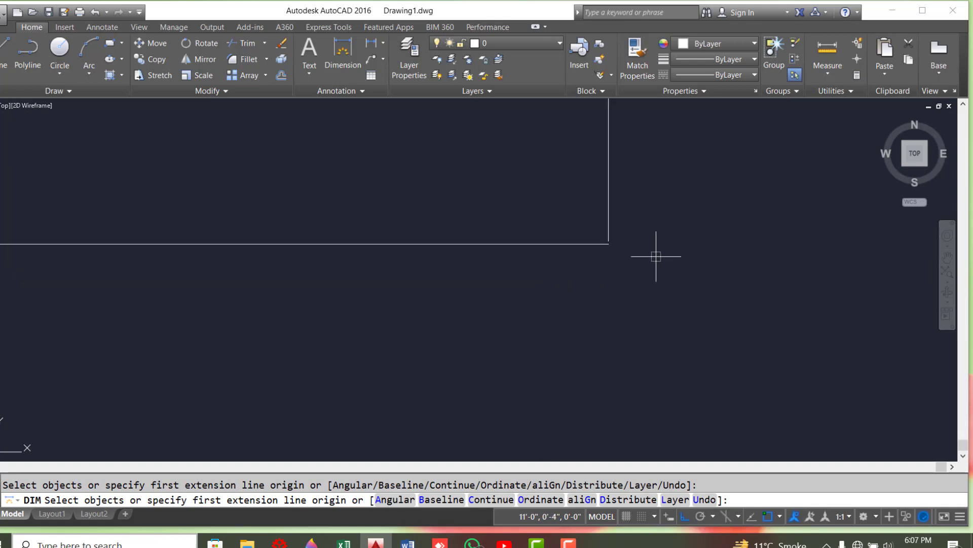
{"action": "scroll", "coordinate": [641, 249], "scroll_direction": "up", "scroll_amount": 1}
{"action": "scroll", "coordinate": [583, 250], "scroll_direction": "up", "scroll_amount": 1}
{"action": "scroll", "coordinate": [573, 256], "scroll_direction": "up", "scroll_amount": 2}
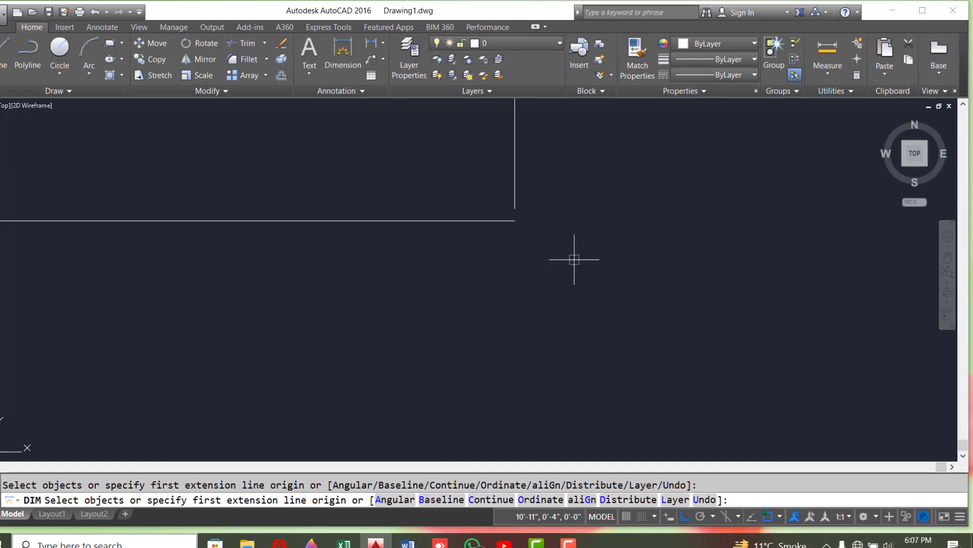
Step: Enter 1 at the dimension prompt, cancel the dimension command, and type L
{"action": "type", "text": "1"}
{"action": "key", "text": "Return"}
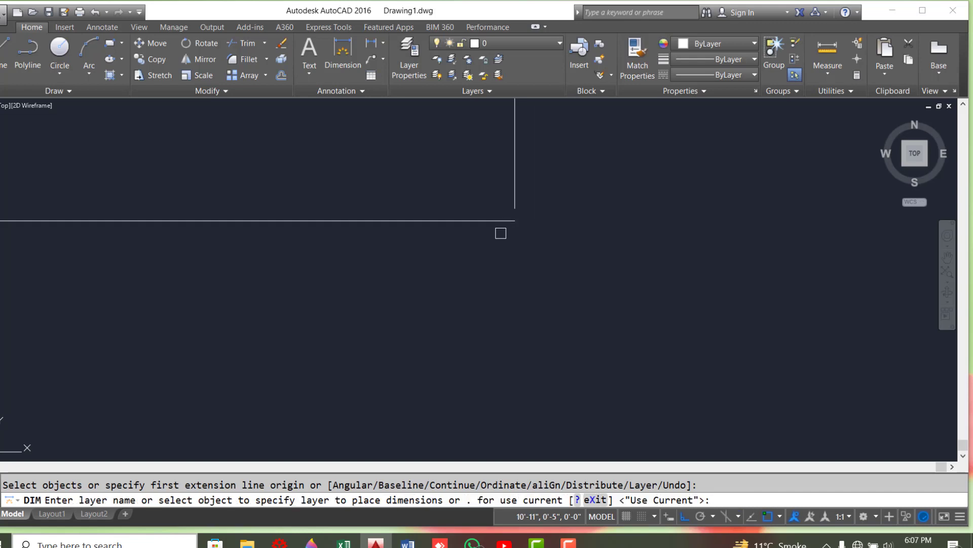
{"action": "key", "text": "Escape"}
{"action": "type", "text": "L"}
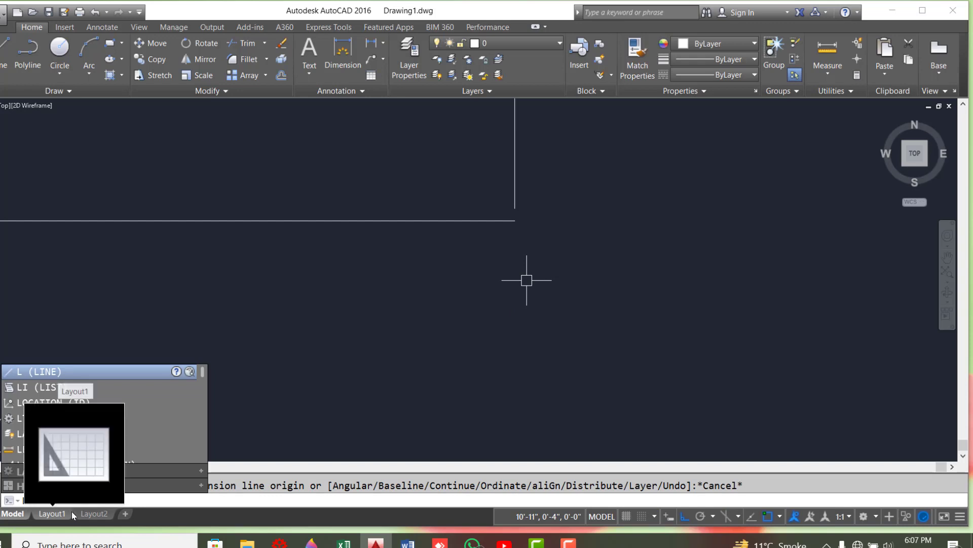
Step: Draw a 7" vertical line straight down from the 10' line's right endpoint
{"action": "key", "text": "Return"}
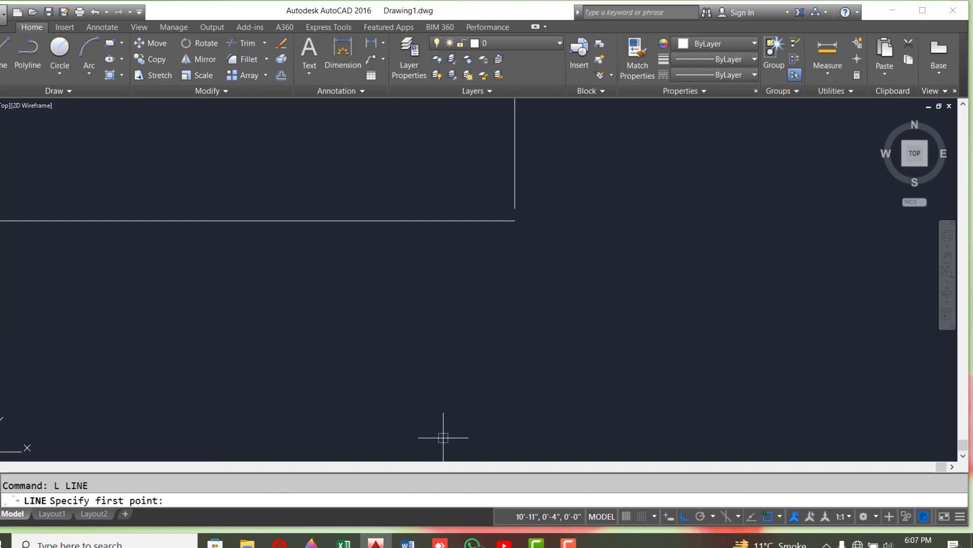
{"action": "left_click", "coordinate": [515, 221]}
{"action": "scroll", "coordinate": [511, 289], "scroll_direction": "down", "scroll_amount": 1}
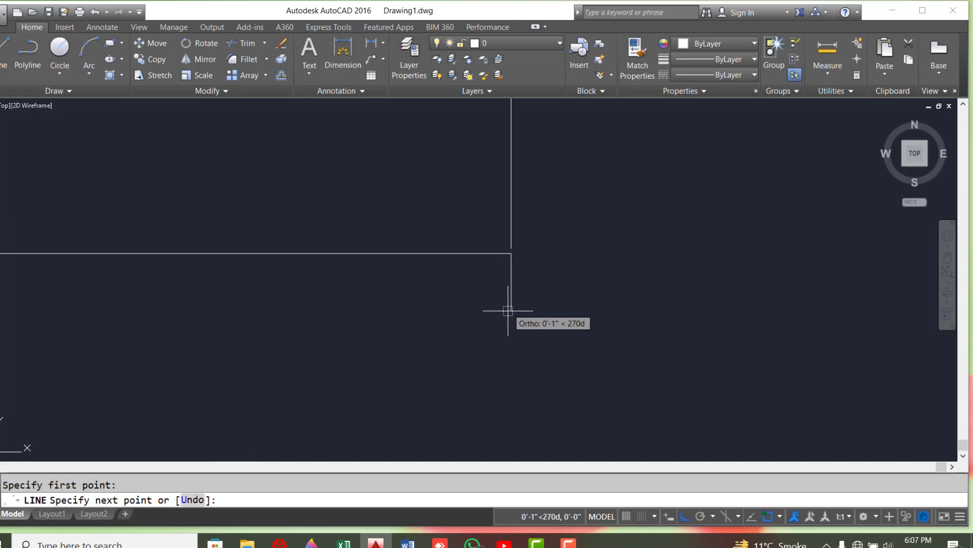
{"action": "scroll", "coordinate": [510, 317], "scroll_direction": "down", "scroll_amount": 2}
{"action": "scroll", "coordinate": [509, 324], "scroll_direction": "down", "scroll_amount": 3}
{"action": "mouse_move", "coordinate": [504, 322]}
{"action": "middle_mouse_down"}
{"action": "mouse_move", "coordinate": [500, 240]}
{"action": "mouse_move", "coordinate": [472, 252]}
{"action": "middle_mouse_up"}
{"action": "scroll", "coordinate": [502, 232], "scroll_direction": "up", "scroll_amount": 3}
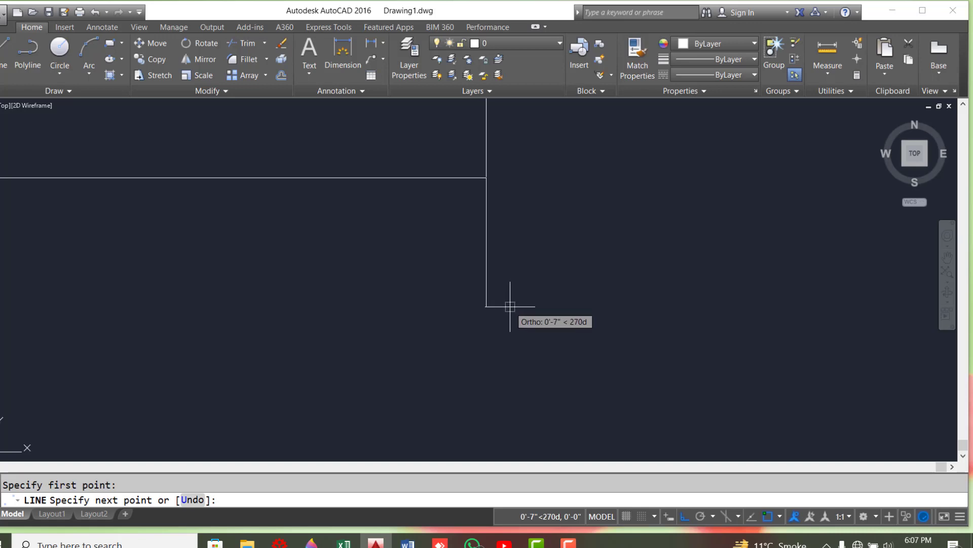
{"action": "type", "text": "7"}
{"action": "type", "text": "\""}
{"action": "key", "text": "Return"}
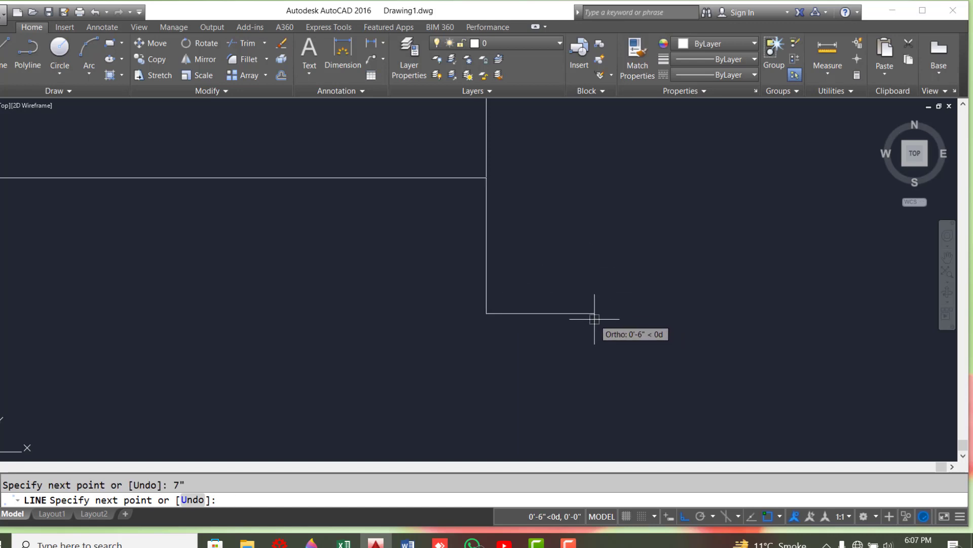
{"action": "key", "text": "Escape"}
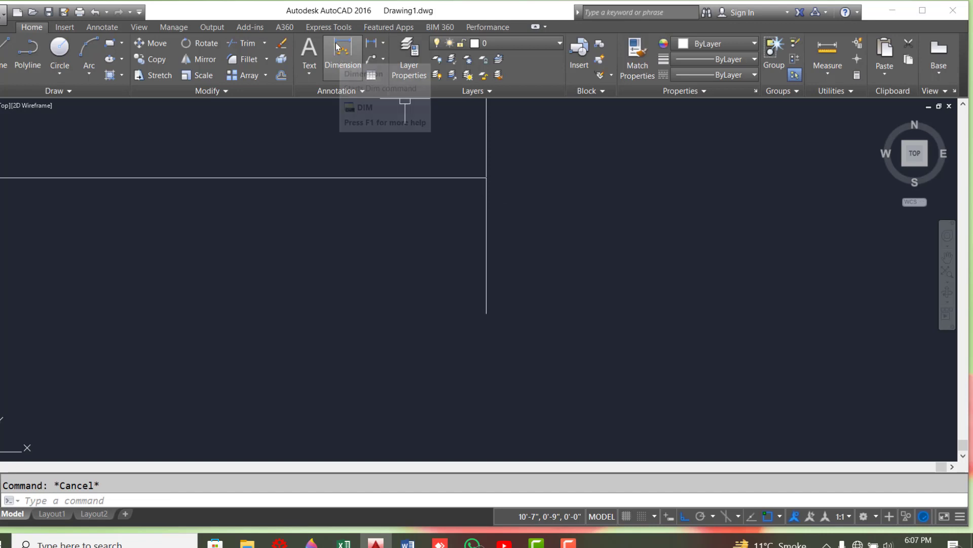
Step: Dimension the vertical line endpoint to endpoint, placing the 7" dimension on its right
{"action": "left_click", "coordinate": [341, 55]}
{"action": "left_click", "coordinate": [486, 312]}
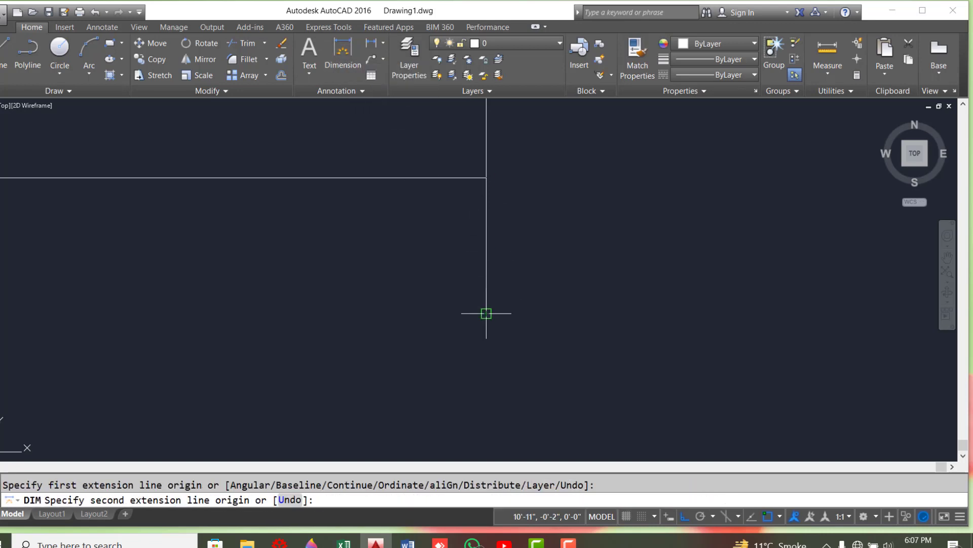
{"action": "left_click", "coordinate": [486, 177]}
{"action": "left_click", "coordinate": [506, 257]}
{"action": "scroll", "coordinate": [507, 239], "scroll_direction": "up", "scroll_amount": 5}
{"action": "scroll", "coordinate": [550, 222], "scroll_direction": "up", "scroll_amount": 5}
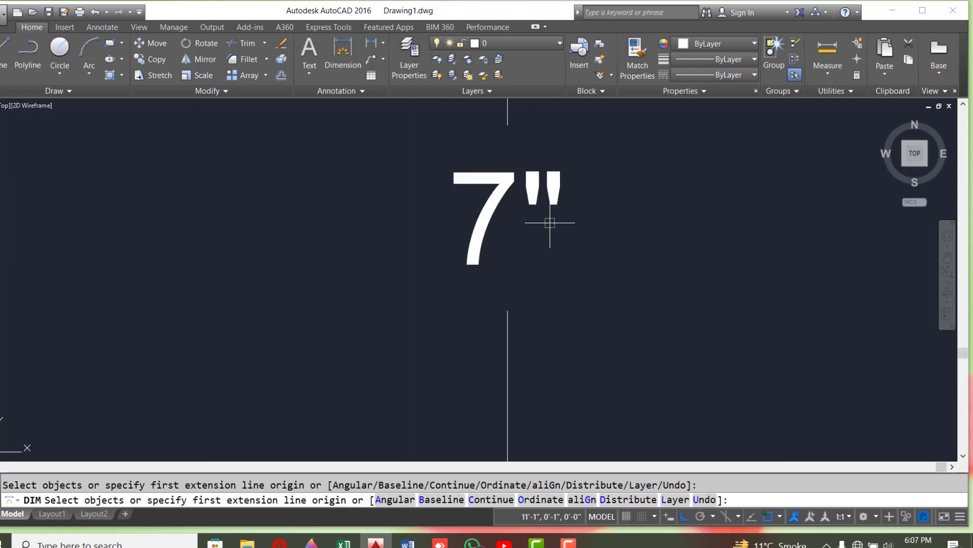
{"action": "scroll", "coordinate": [550, 222], "scroll_direction": "down", "scroll_amount": 5}
{"action": "scroll", "coordinate": [553, 226], "scroll_direction": "down", "scroll_amount": 2}
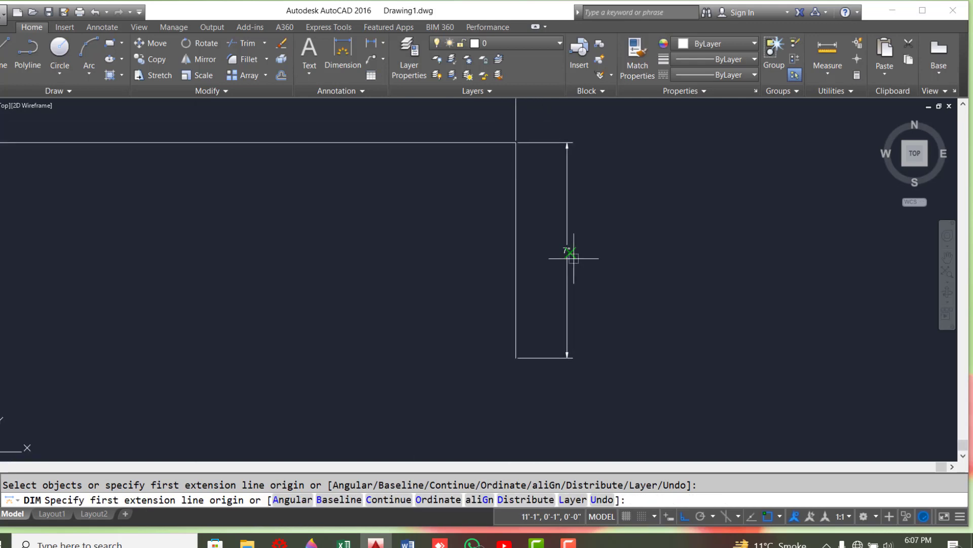
{"action": "scroll", "coordinate": [568, 257], "scroll_direction": "down", "scroll_amount": 3}
{"action": "scroll", "coordinate": [580, 245], "scroll_direction": "up", "scroll_amount": 3}
{"action": "scroll", "coordinate": [608, 261], "scroll_direction": "up", "scroll_amount": 4}
{"action": "scroll", "coordinate": [631, 257], "scroll_direction": "down", "scroll_amount": 5}
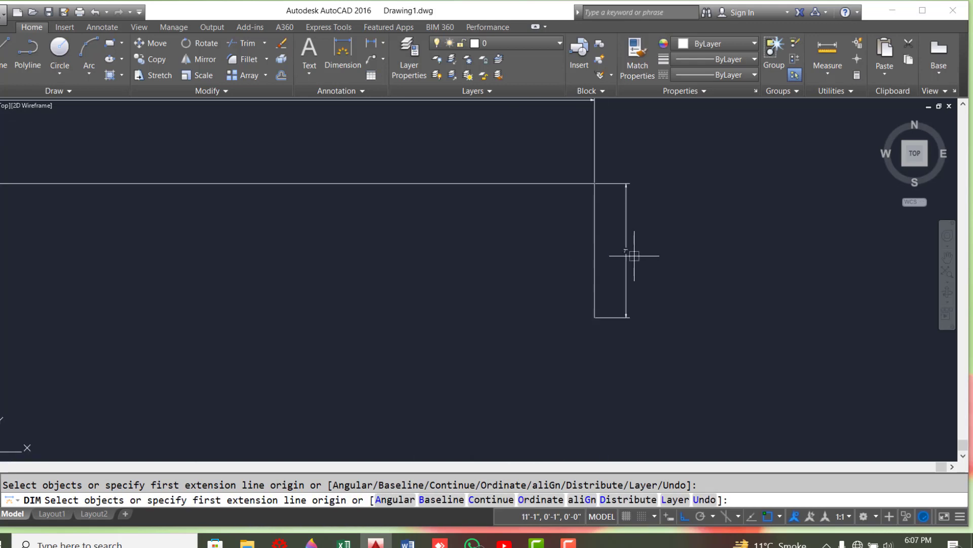
{"action": "scroll", "coordinate": [635, 256], "scroll_direction": "down", "scroll_amount": 2}
{"action": "scroll", "coordinate": [583, 273], "scroll_direction": "up", "scroll_amount": 2}
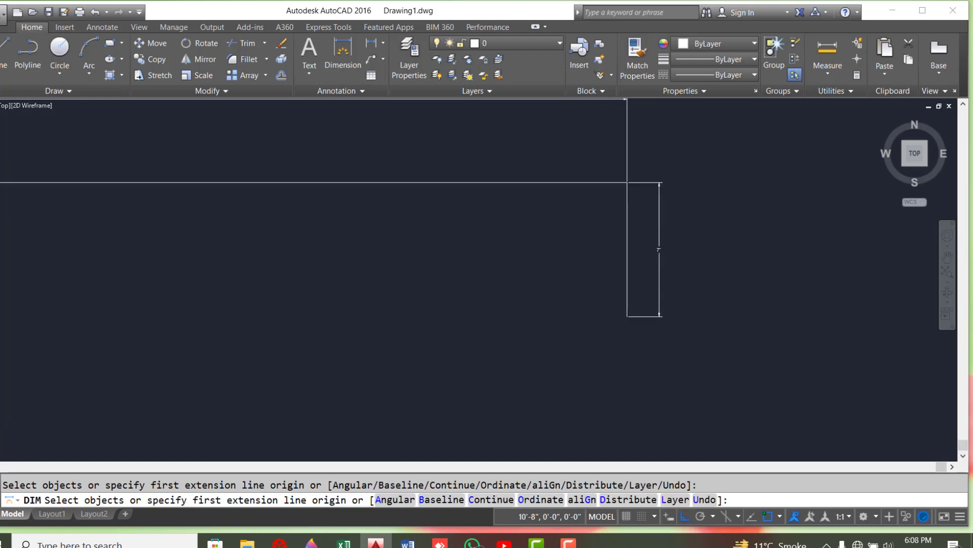
Step: Cancel the pending dimension command and erase the long rectangle and the small leftover rectangle
{"action": "scroll", "coordinate": [641, 322], "scroll_direction": "down", "scroll_amount": 2}
{"action": "middle_click_drag", "start_coordinate": [640, 322], "coordinate": [770, 309]}
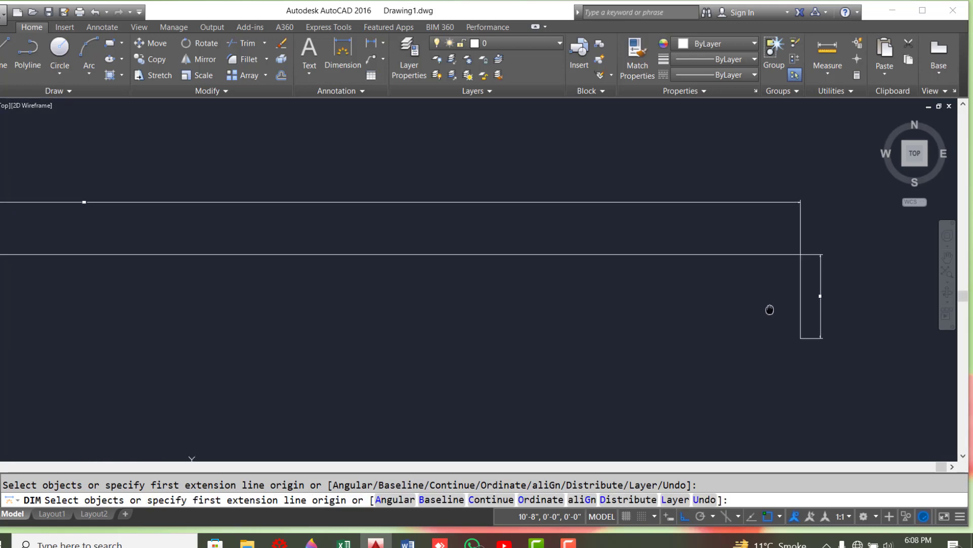
{"action": "scroll", "coordinate": [770, 304], "scroll_direction": "down", "scroll_amount": 5}
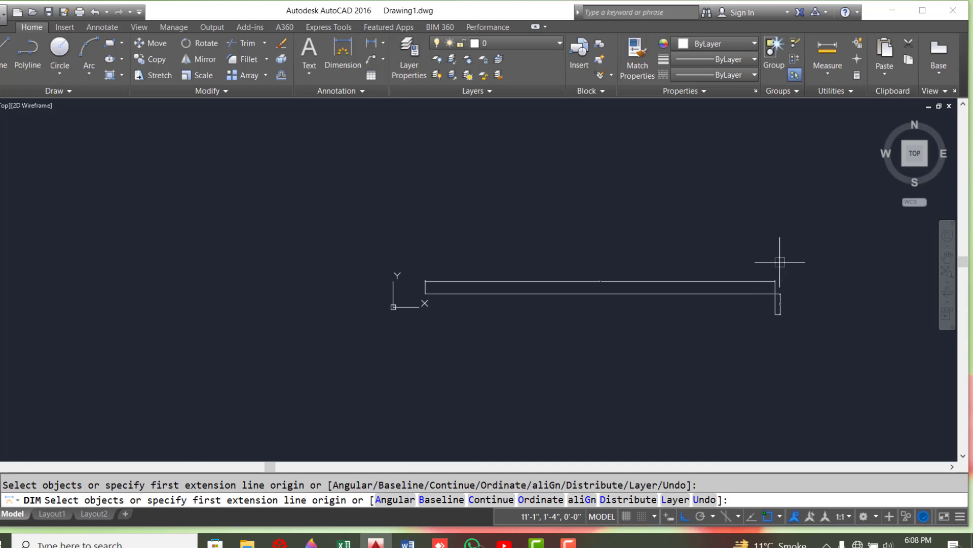
{"action": "key", "text": "Escape"}
{"action": "left_click", "coordinate": [797, 249]}
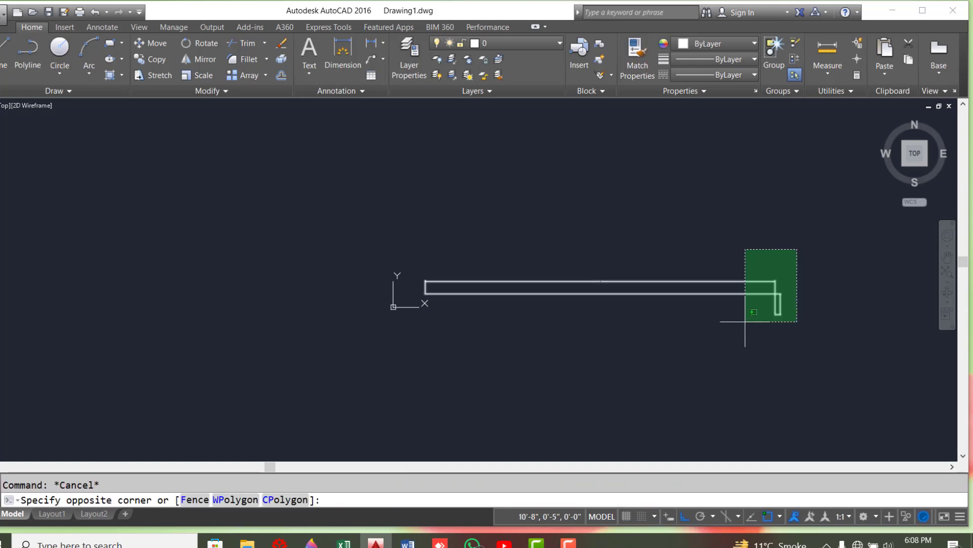
{"action": "left_click", "coordinate": [745, 322]}
{"action": "key", "text": "Delete"}
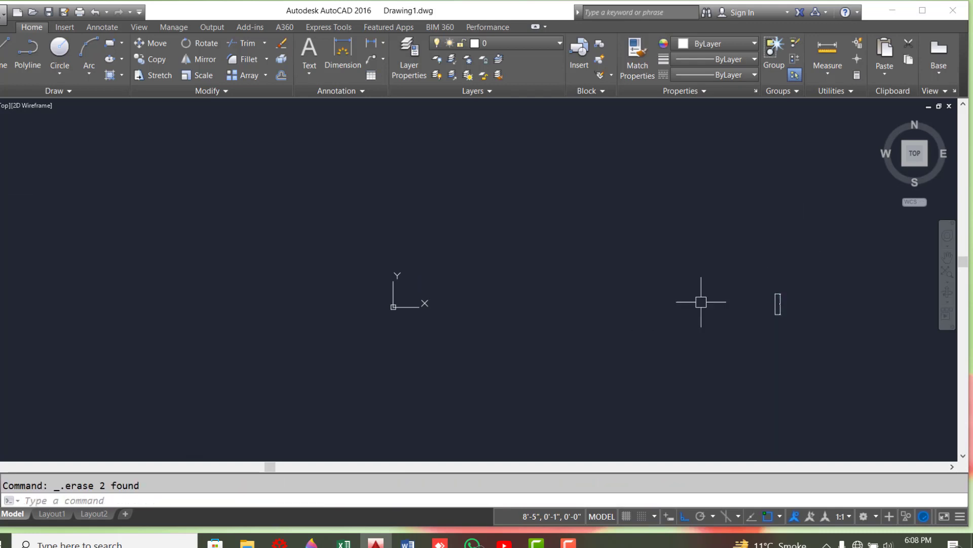
{"action": "left_click_drag", "start_coordinate": [843, 261], "coordinate": [634, 352]}
{"action": "key", "text": "Delete"}
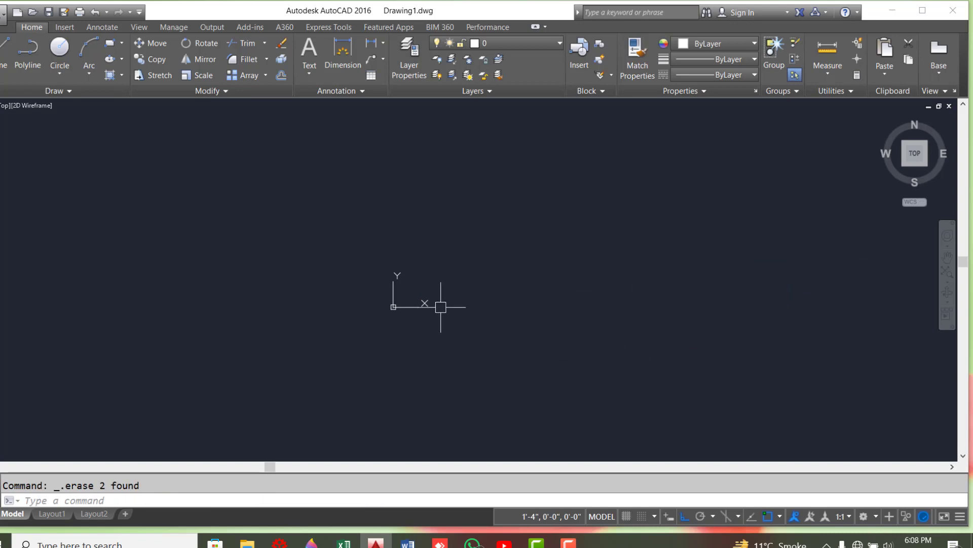
Step: Set units (UN) to Decimal length, 0.000 precision, Millimeters insertion scale and Decimal Degrees angles
{"action": "type", "text": "UN"}
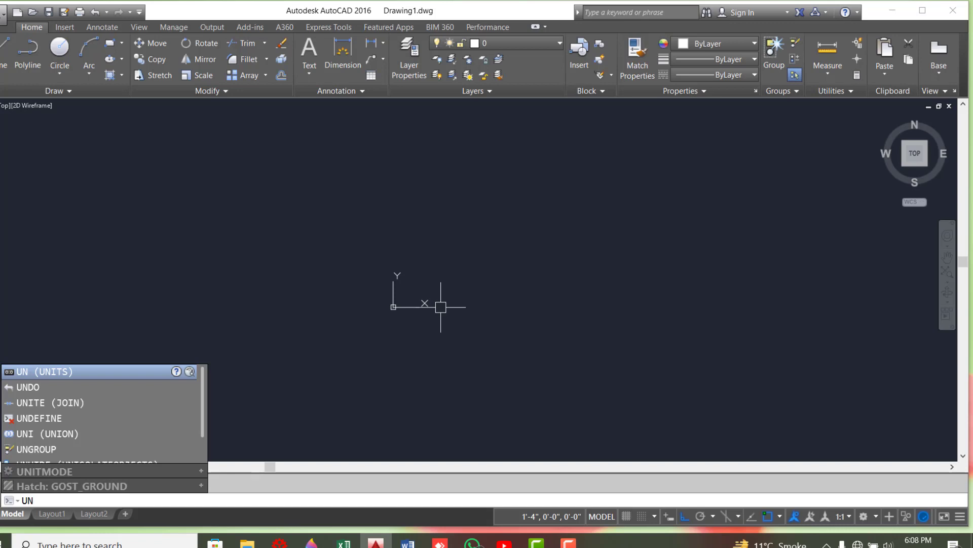
{"action": "key", "text": "Return"}
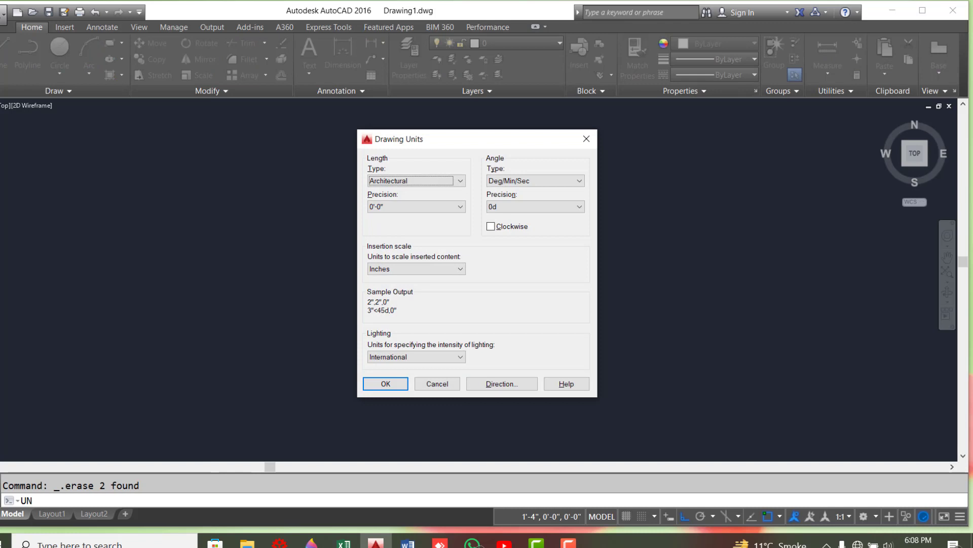
{"action": "left_click", "coordinate": [464, 183]}
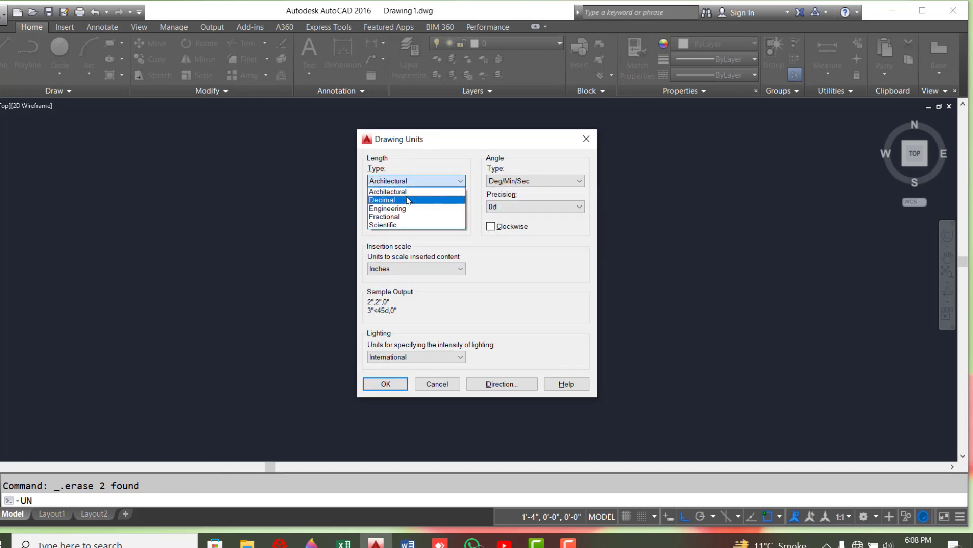
{"action": "left_click", "coordinate": [409, 200]}
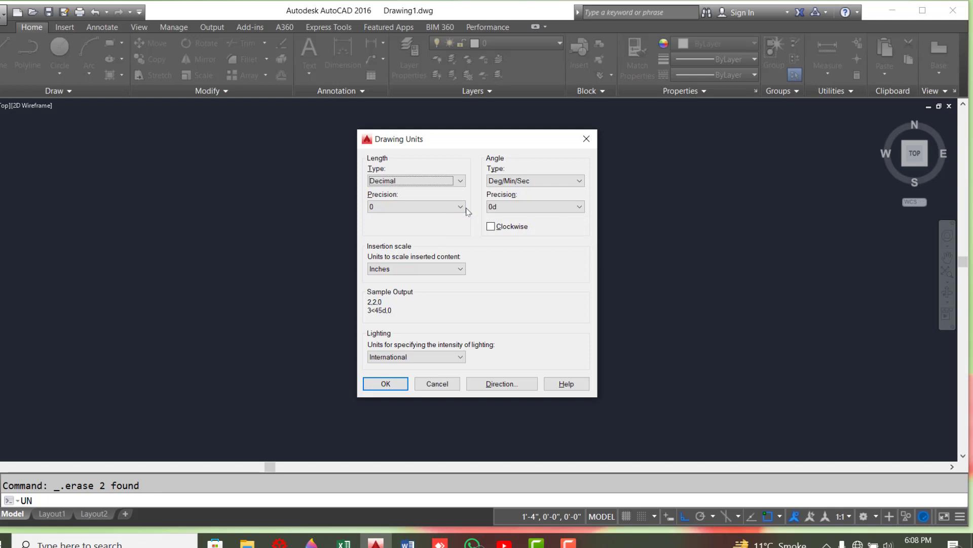
{"action": "left_click", "coordinate": [460, 207]}
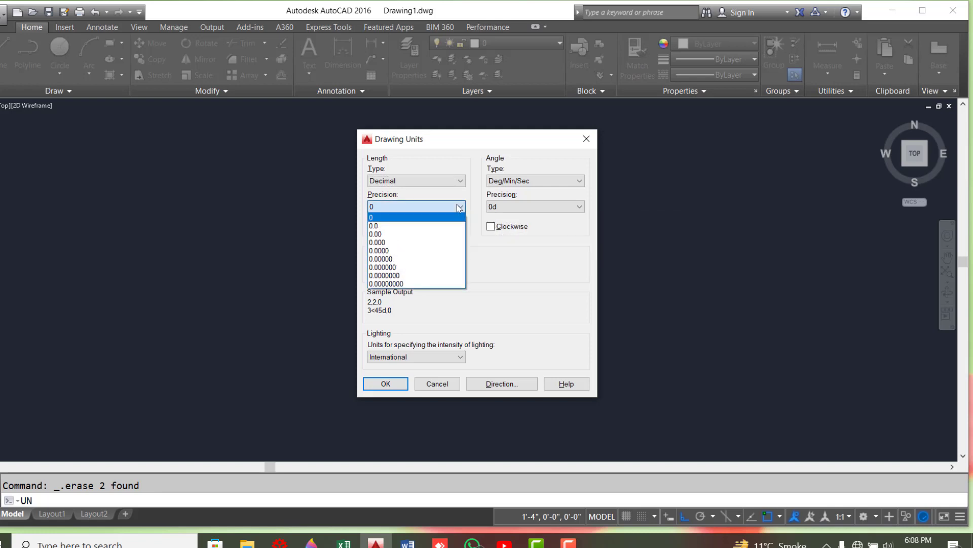
{"action": "left_click", "coordinate": [382, 242]}
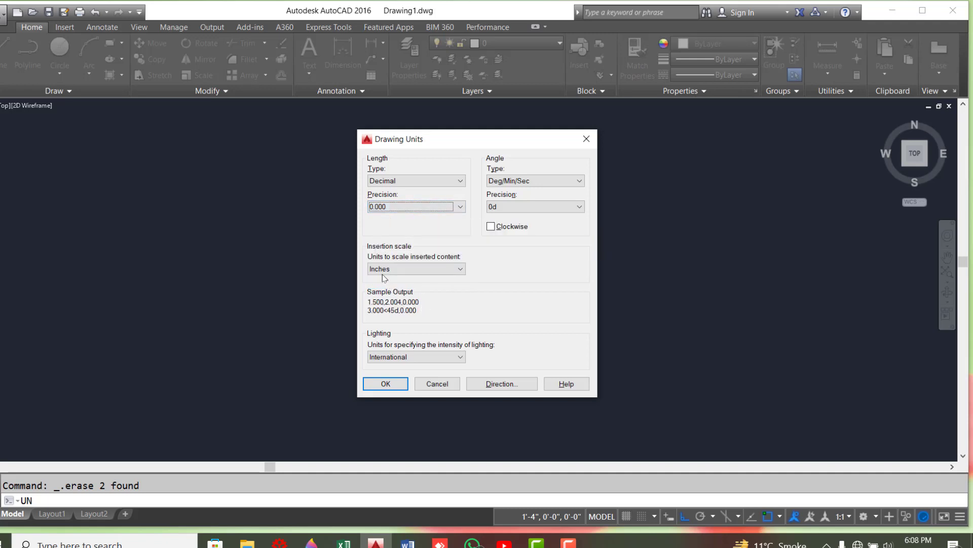
{"action": "left_click", "coordinate": [462, 273]}
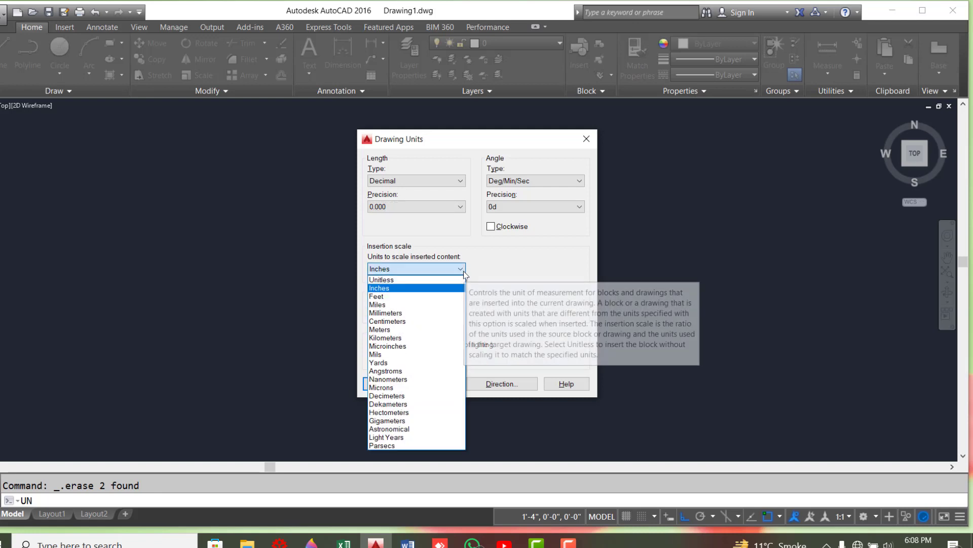
{"action": "left_click", "coordinate": [418, 314]}
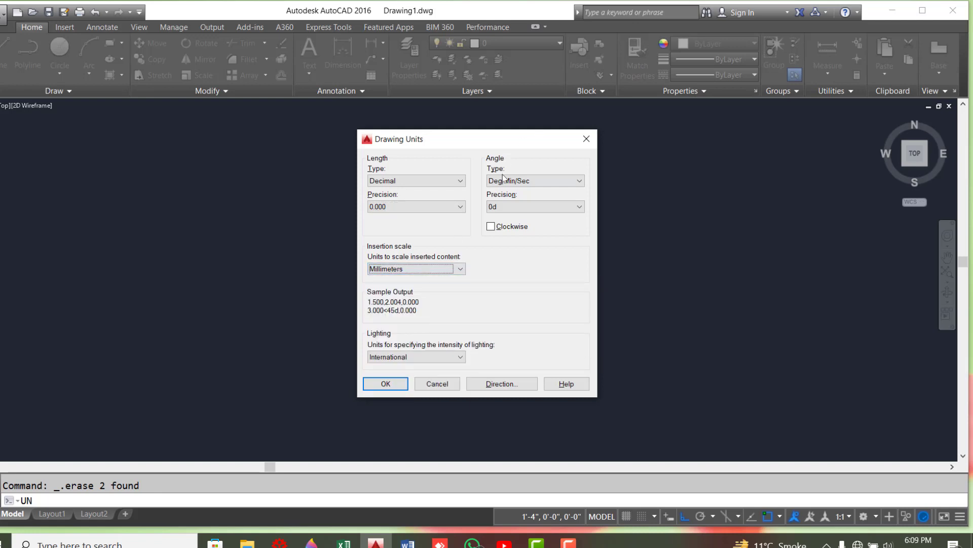
{"action": "left_click", "coordinate": [561, 181]}
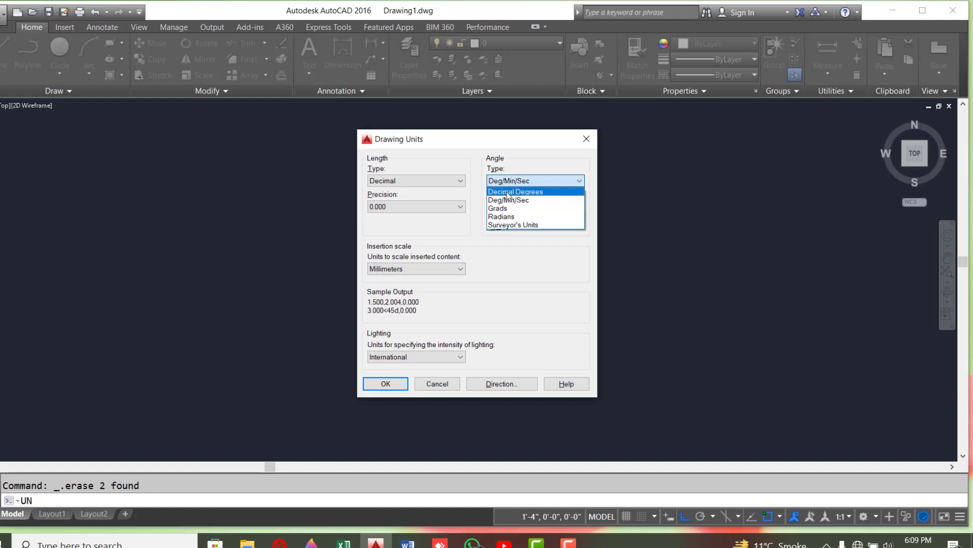
{"action": "left_click", "coordinate": [509, 193]}
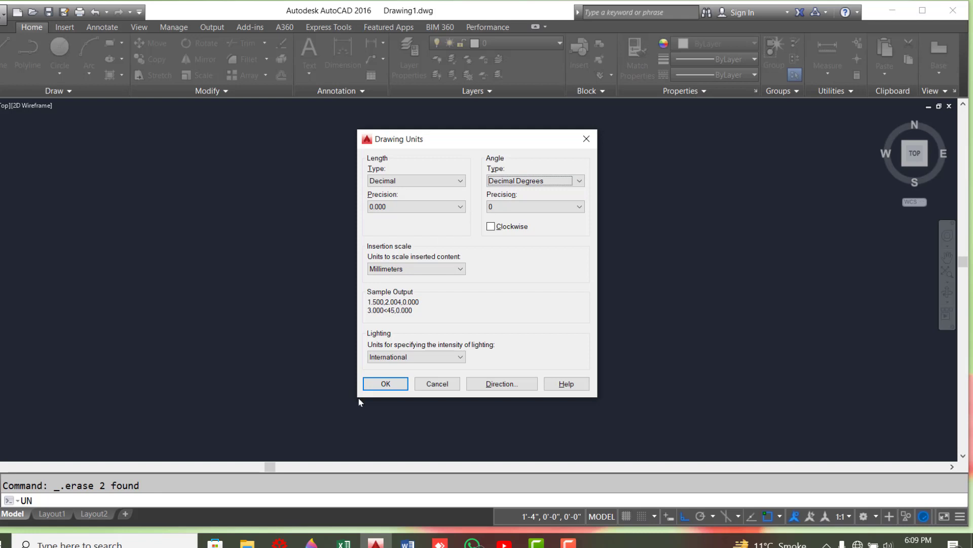
{"action": "left_click", "coordinate": [388, 385]}
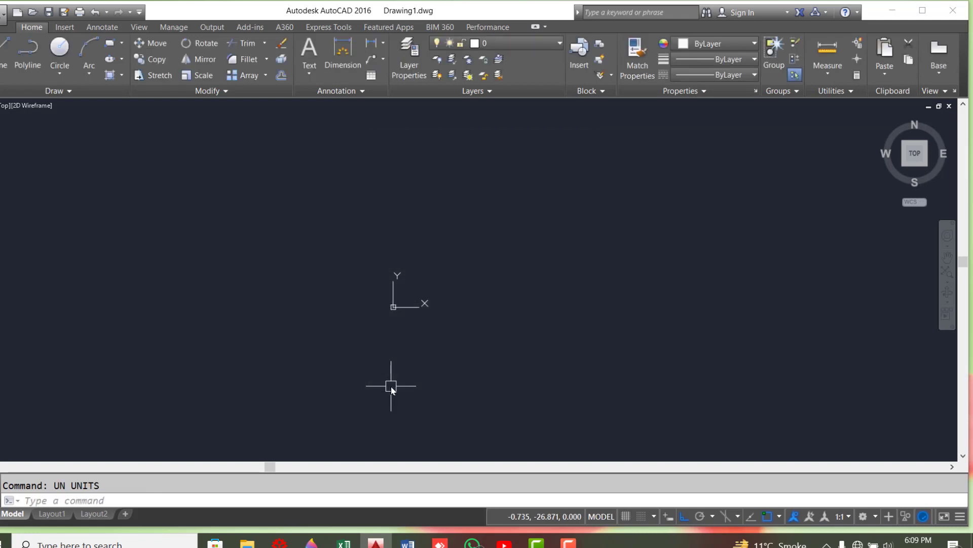
Step: Set the Standard dimension style's linear units to Decimal with 0.000 precision
{"action": "type", "text": "D"}
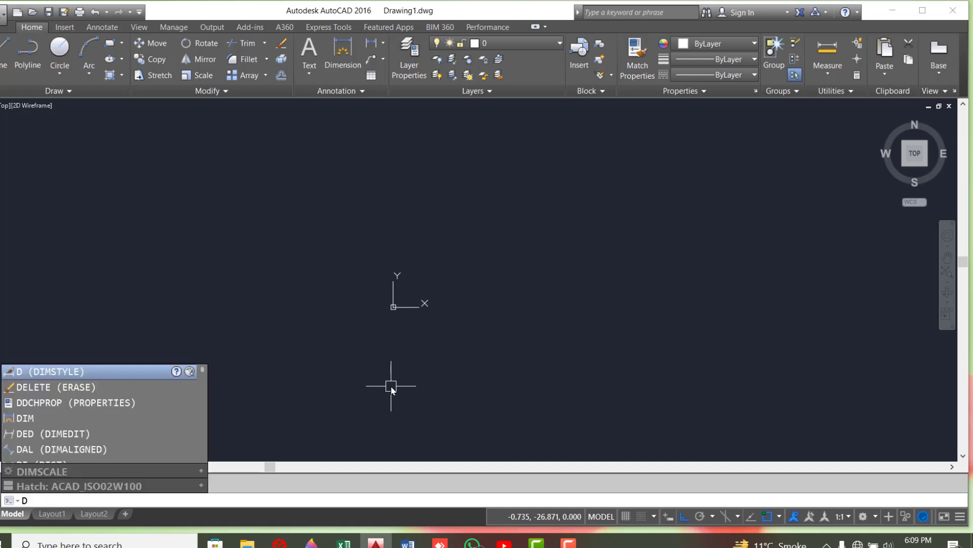
{"action": "key", "text": "Return"}
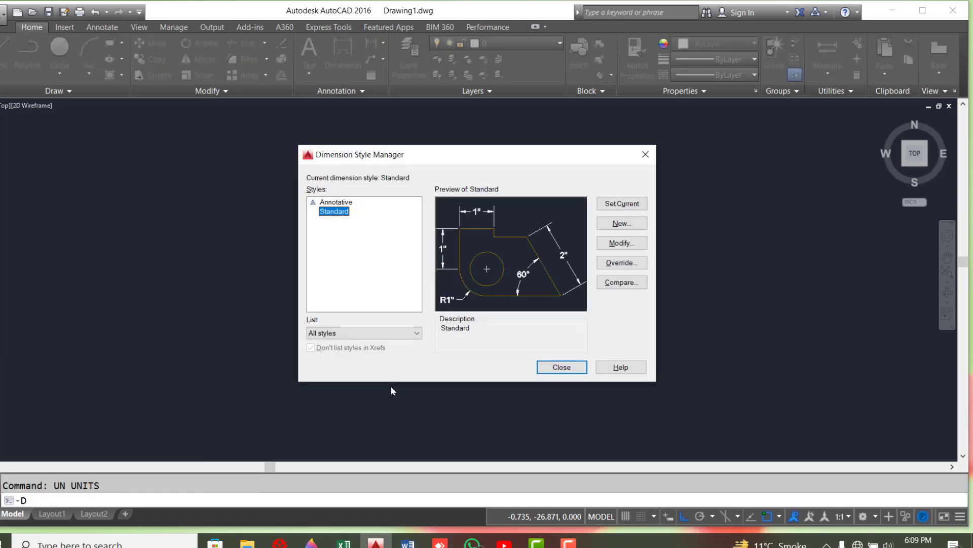
{"action": "left_click", "coordinate": [630, 248]}
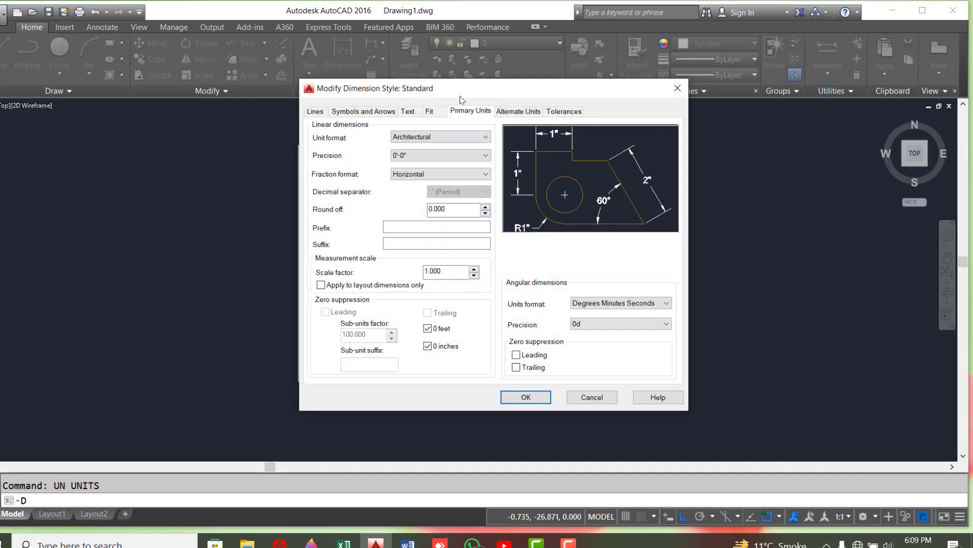
{"action": "left_click", "coordinate": [483, 138]}
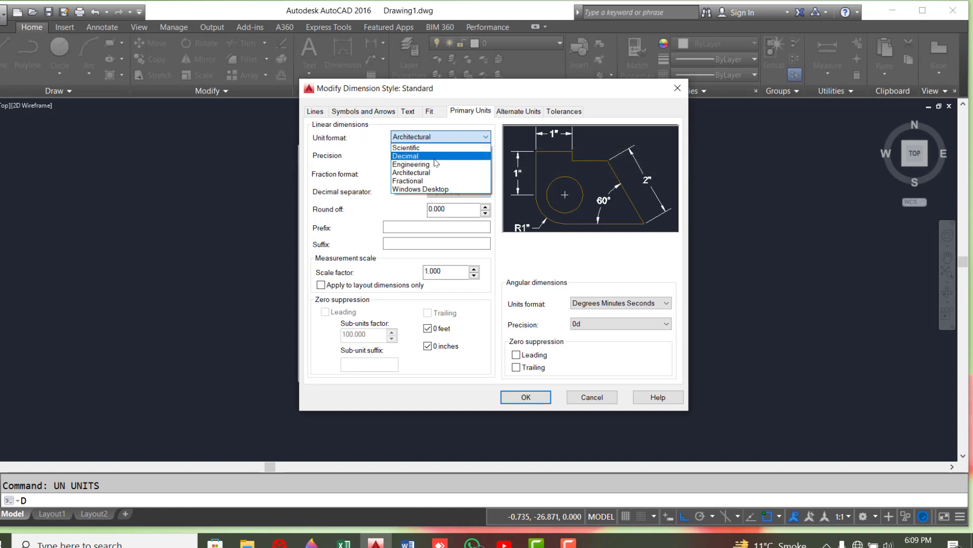
{"action": "left_click", "coordinate": [434, 157]}
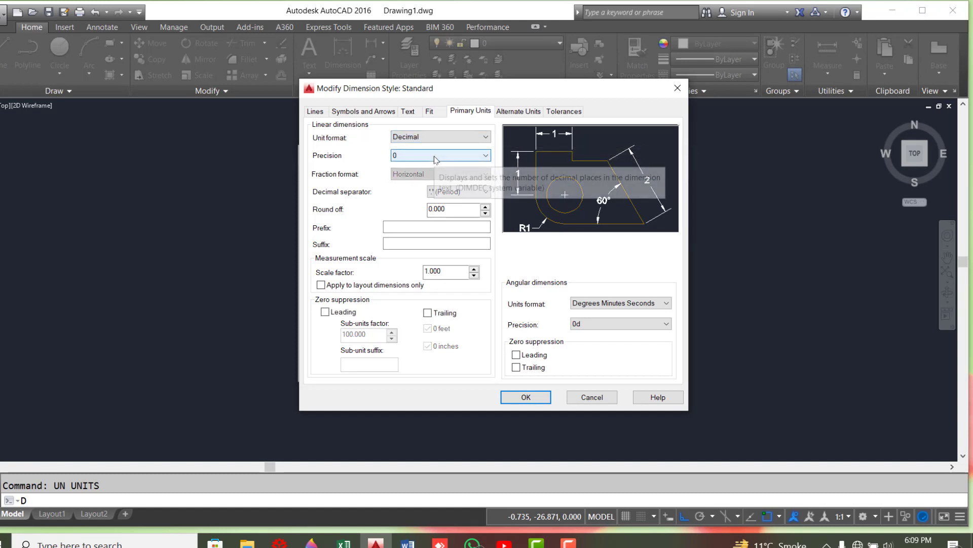
{"action": "left_click", "coordinate": [435, 157]}
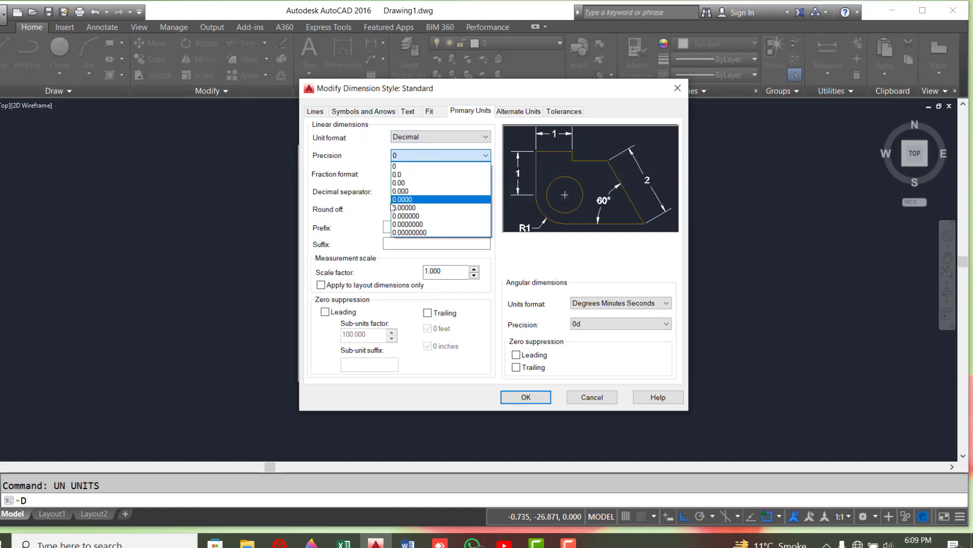
{"action": "left_click", "coordinate": [408, 192]}
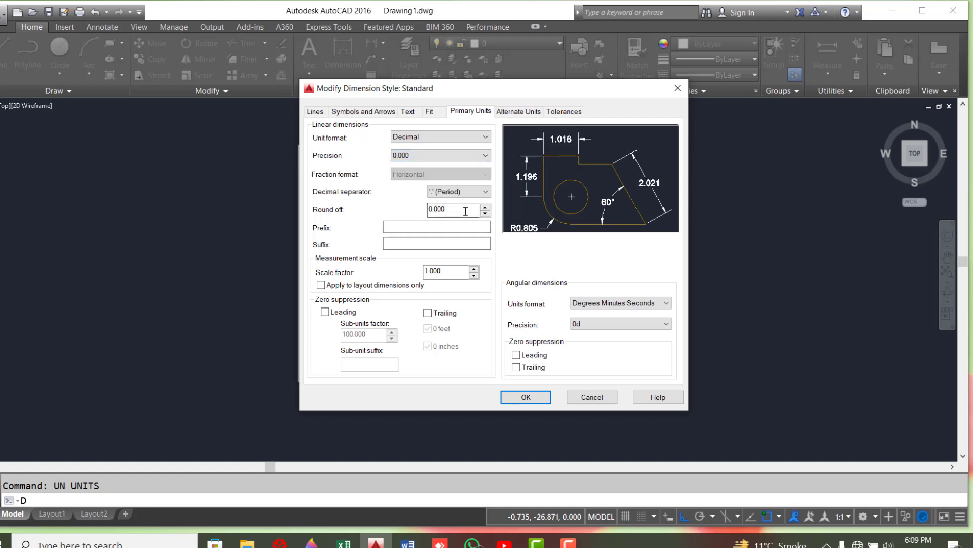
Step: Set Standard's angular dimensions to Decimal Degrees, save it, make it current, and close the manager
{"action": "mouse_move", "coordinate": [453, 209]}
{"action": "left_click", "coordinate": [436, 212]}
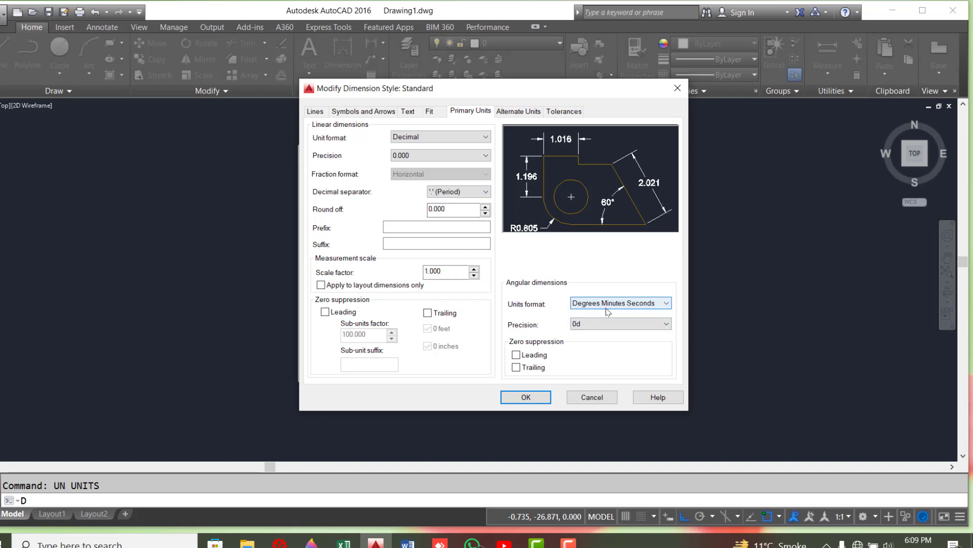
{"action": "left_click", "coordinate": [672, 307]}
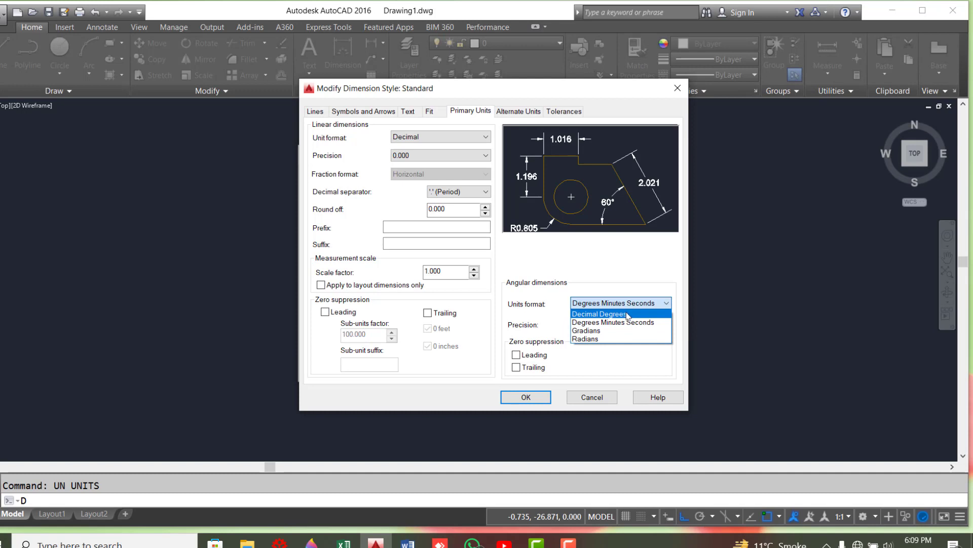
{"action": "left_click", "coordinate": [627, 315]}
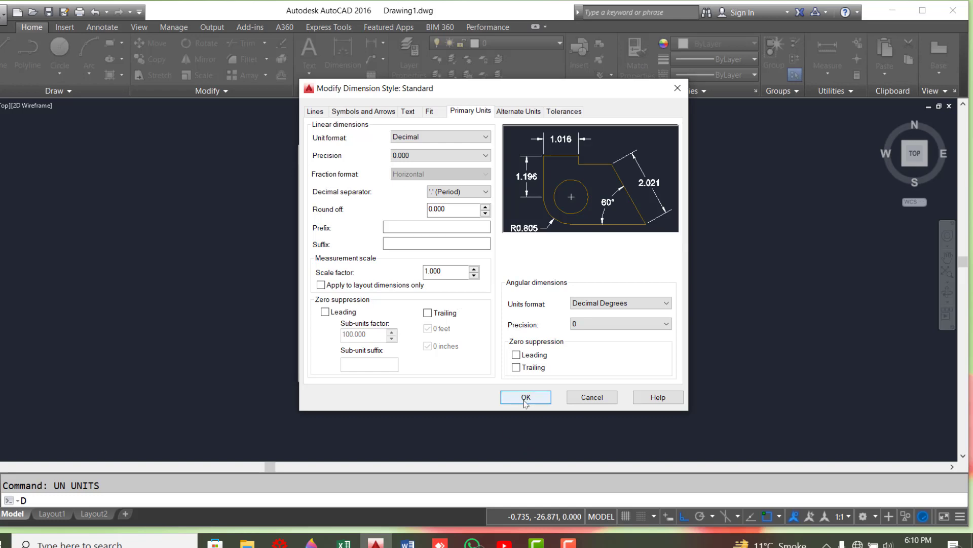
{"action": "left_click", "coordinate": [525, 398]}
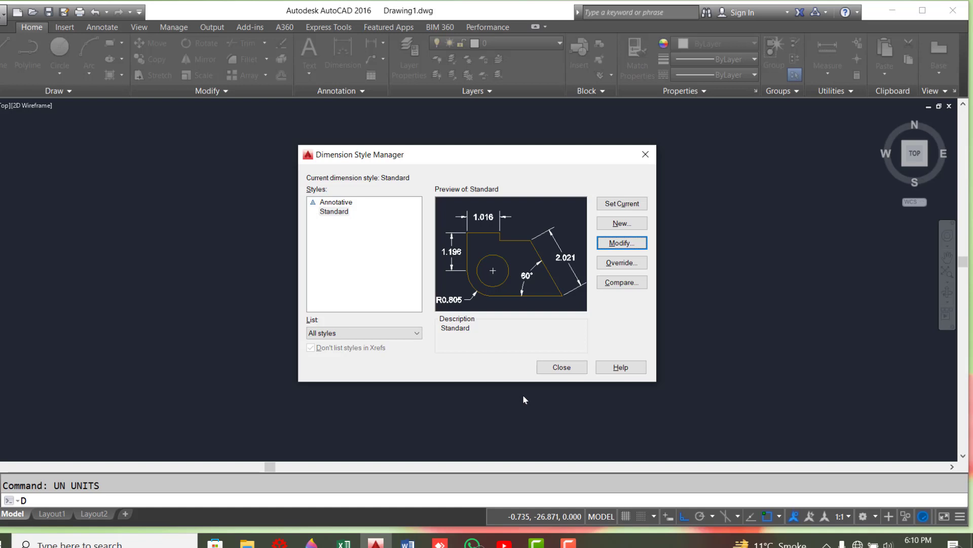
{"action": "left_click", "coordinate": [622, 204]}
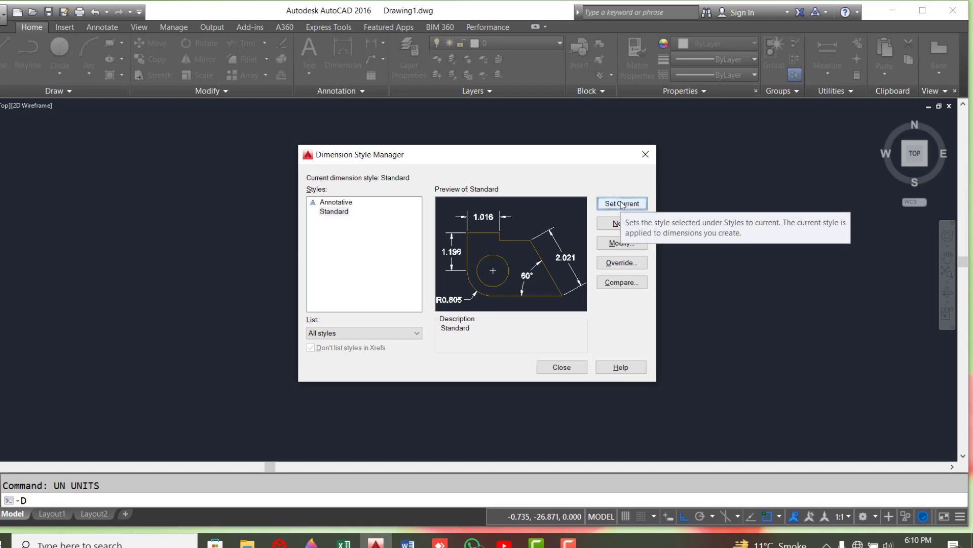
{"action": "left_click", "coordinate": [564, 366]}
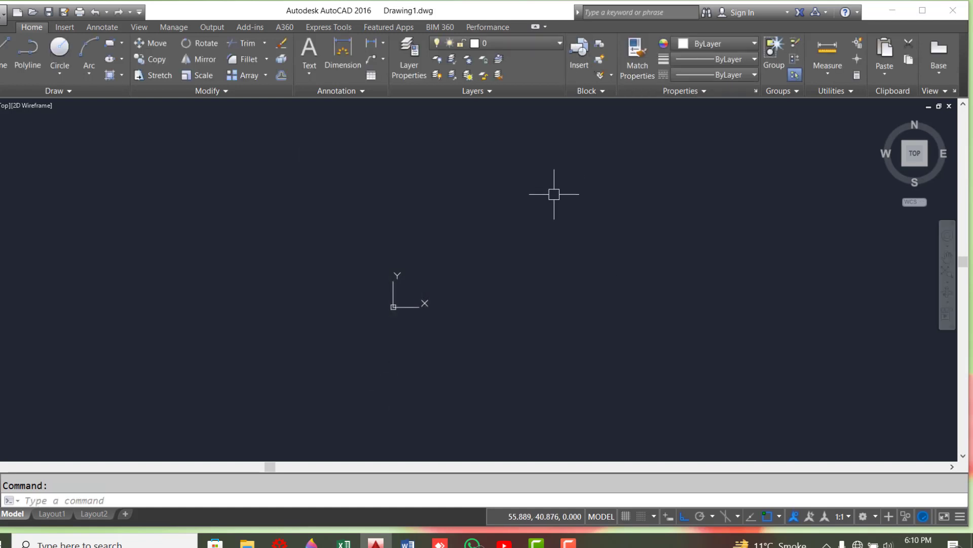
Step: Draw a horizontal line 5 units long with the L command
{"action": "middle_click_drag", "start_coordinate": [554, 190], "coordinate": [346, 263]}
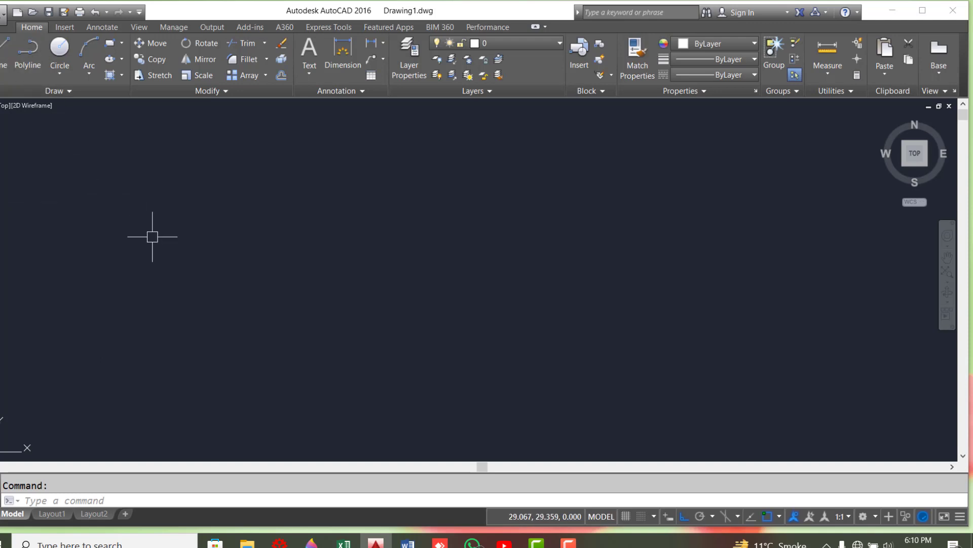
{"action": "type", "text": "L"}
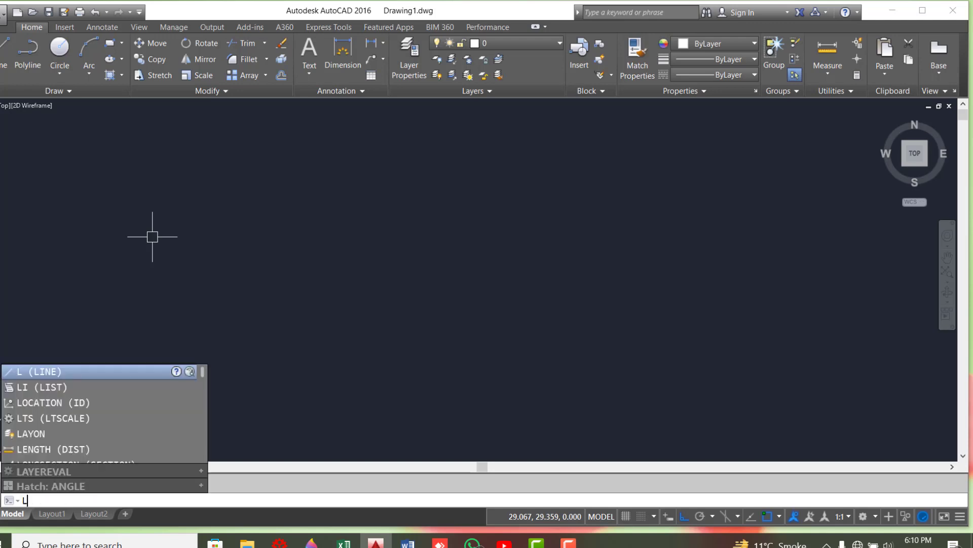
{"action": "key", "text": "Return"}
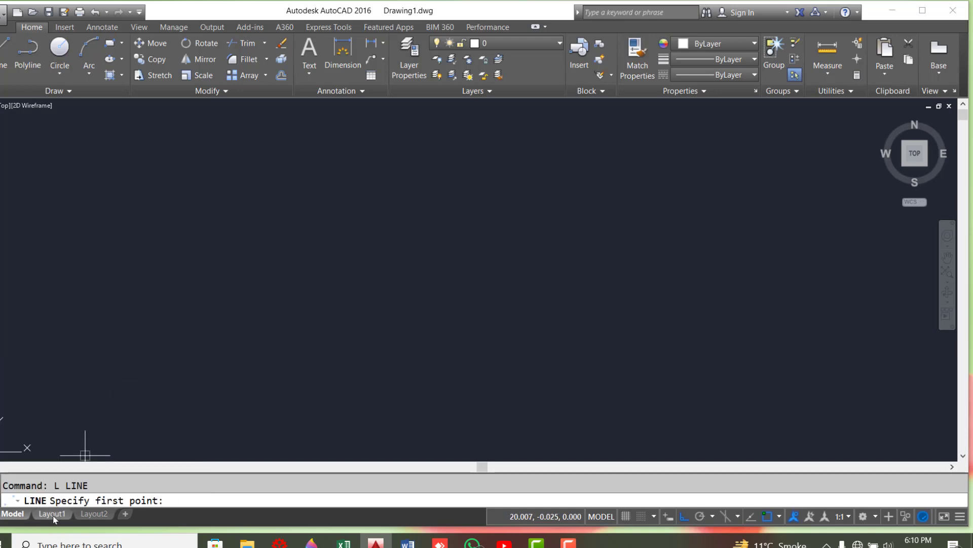
{"action": "left_click", "coordinate": [163, 372]}
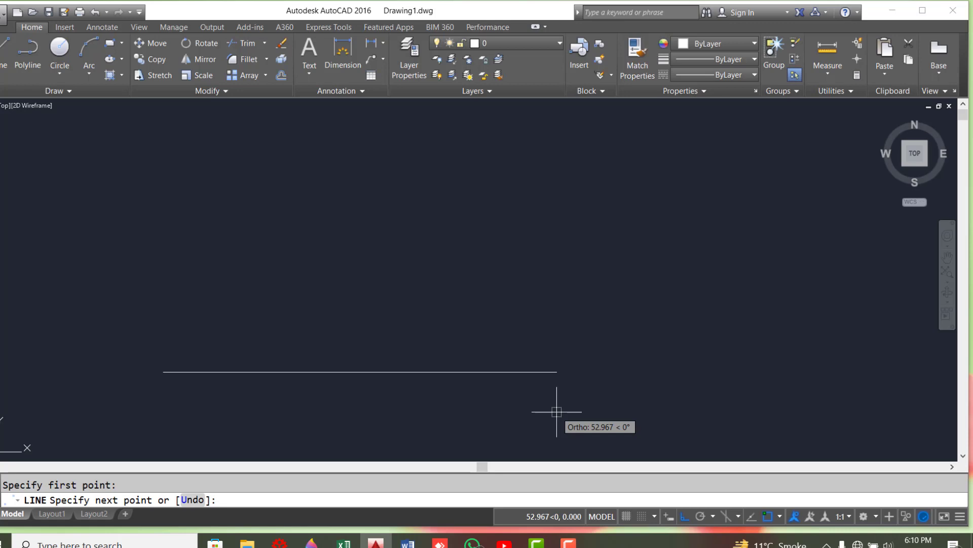
{"action": "type", "text": "5"}
{"action": "key", "text": "Return"}
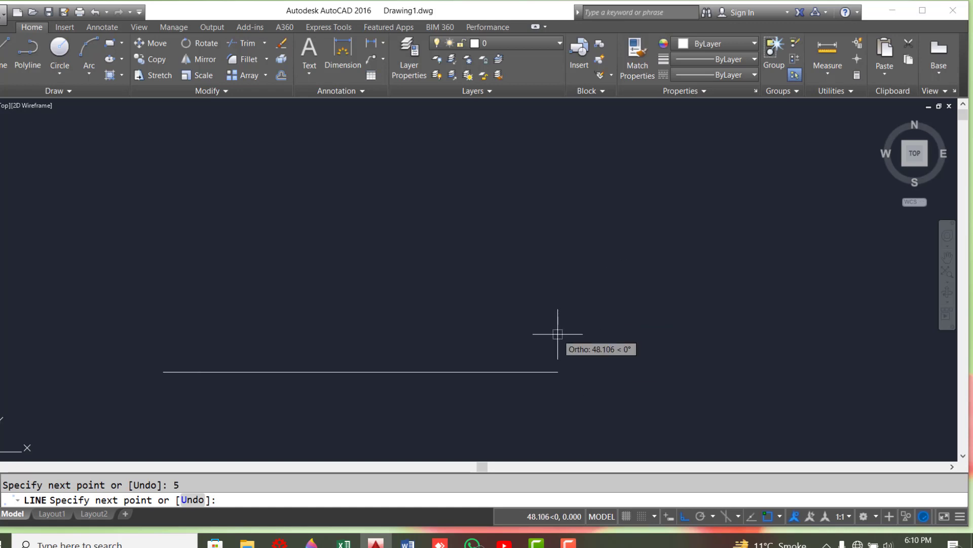
{"action": "key", "text": "Escape"}
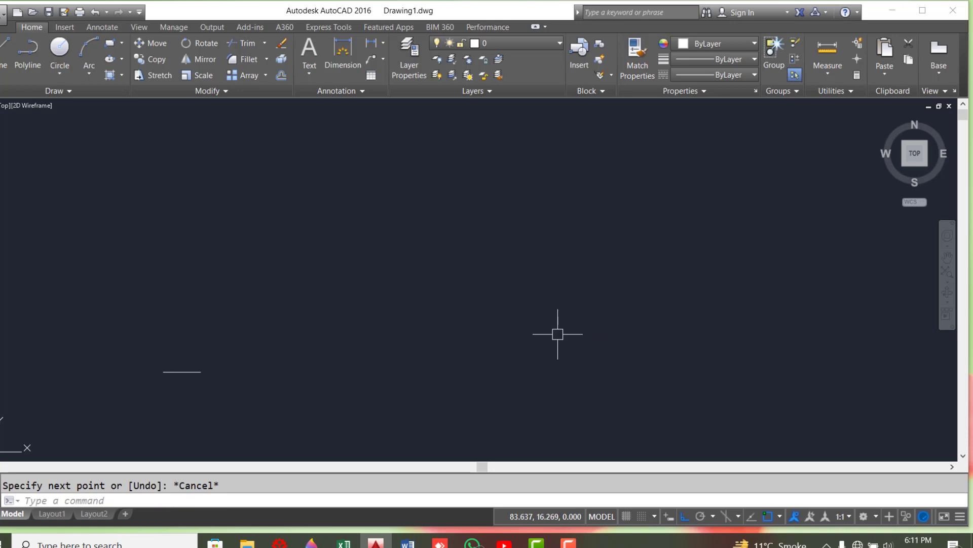
{"action": "middle_click_drag", "start_coordinate": [335, 362], "coordinate": [630, 290]}
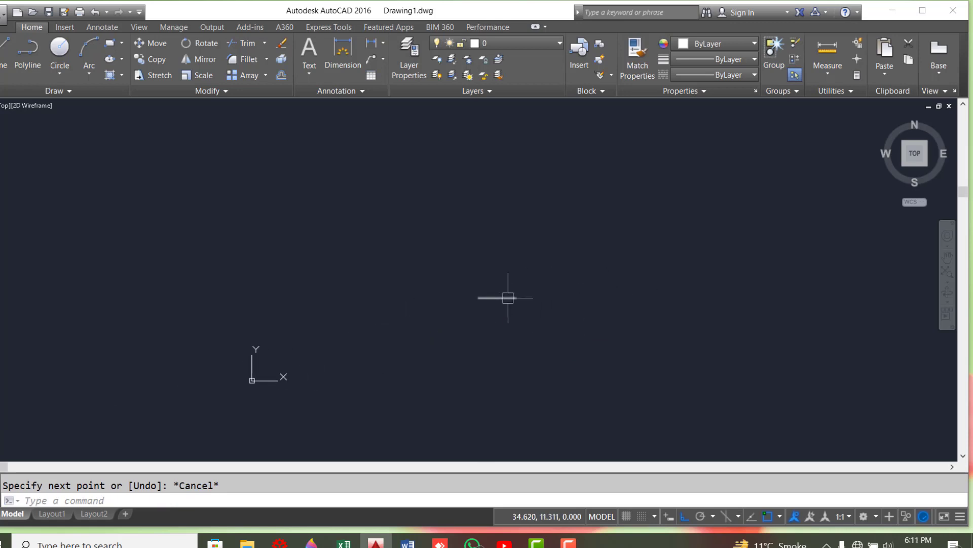
{"action": "scroll", "coordinate": [507, 297], "scroll_direction": "up", "scroll_amount": 10}
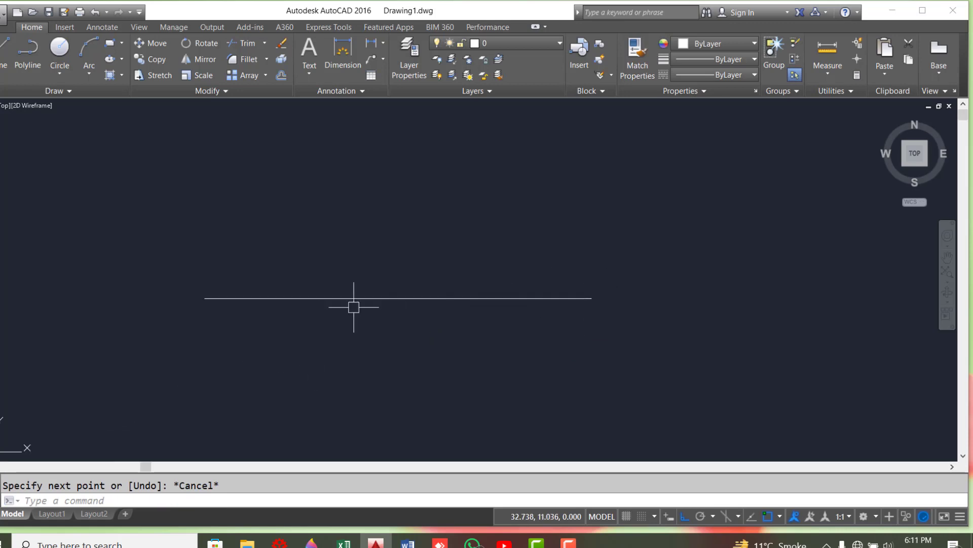
Step: Dimension the 5-unit line end to end, placing the 5.000 dimension above it
{"action": "left_click", "coordinate": [343, 56]}
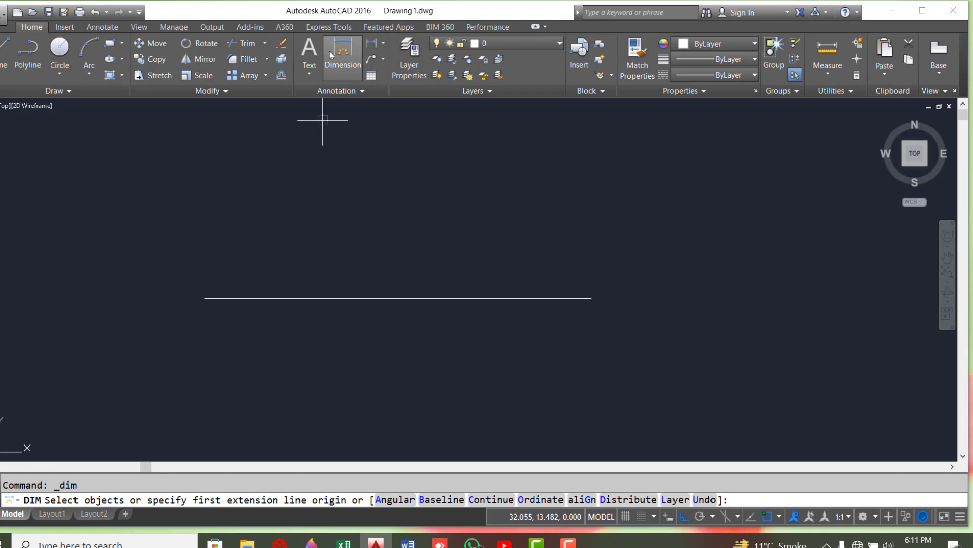
{"action": "left_click", "coordinate": [204, 298]}
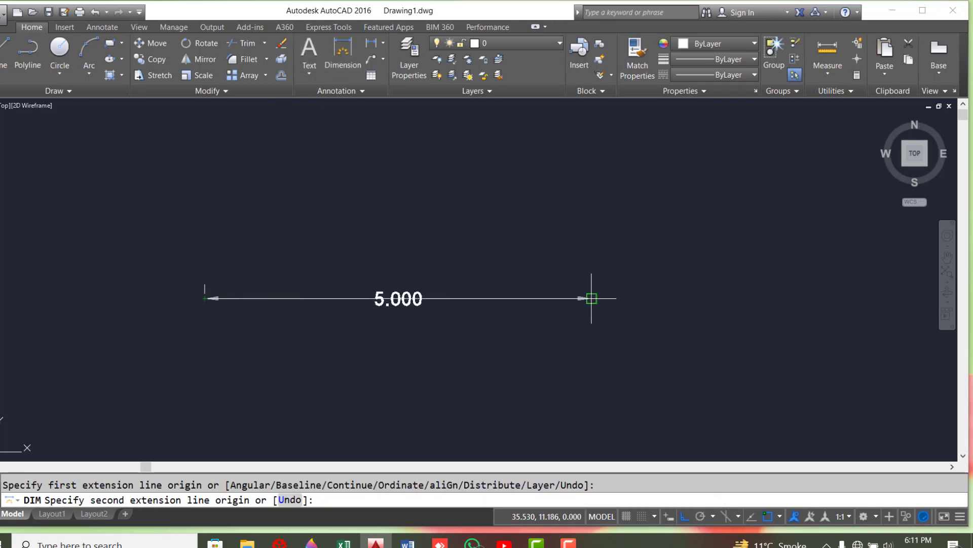
{"action": "left_click", "coordinate": [591, 299]}
{"action": "left_click", "coordinate": [585, 272]}
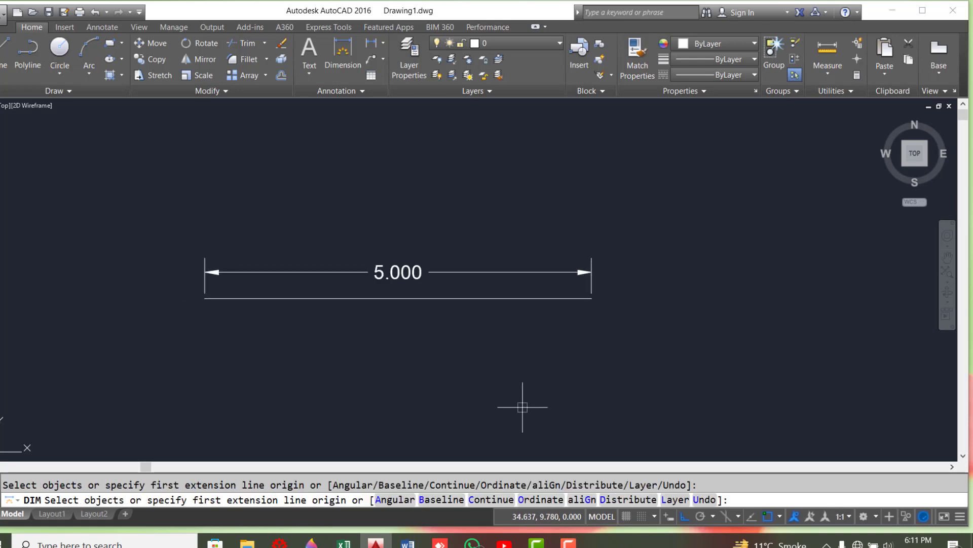
{"action": "middle_click_drag", "start_coordinate": [517, 379], "coordinate": [497, 332]}
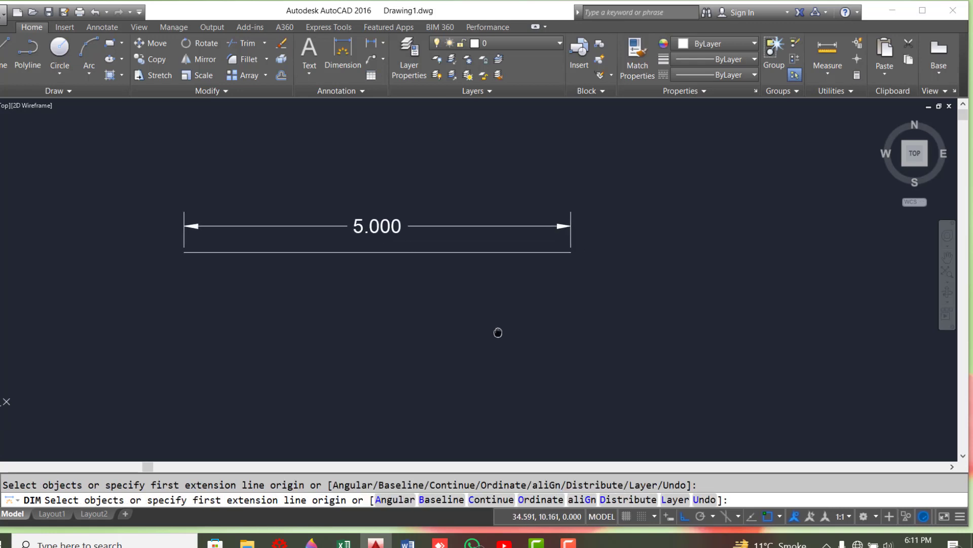
{"action": "middle_click_drag", "start_coordinate": [498, 332], "coordinate": [470, 332]}
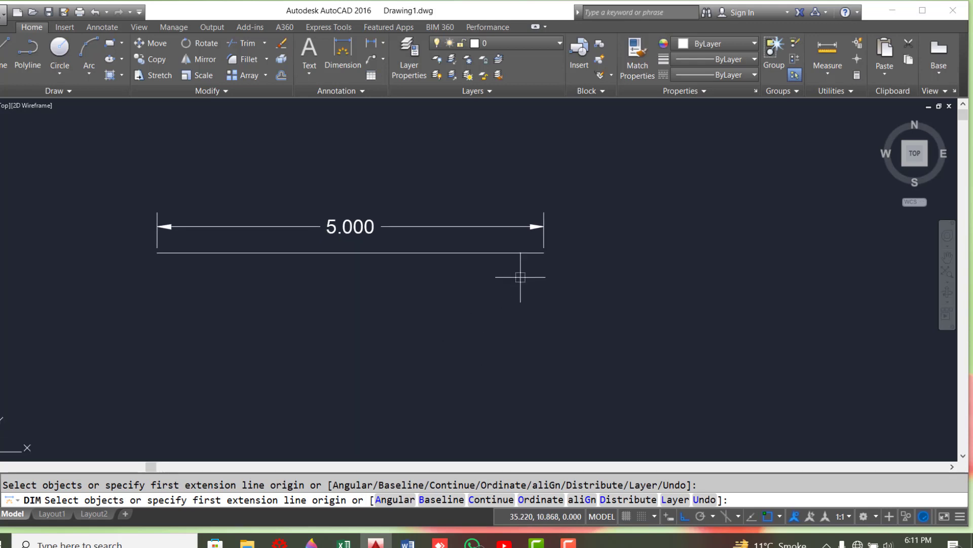
{"action": "scroll", "coordinate": [542, 243], "scroll_direction": "up", "scroll_amount": 3}
{"action": "scroll", "coordinate": [563, 305], "scroll_direction": "down", "scroll_amount": 3}
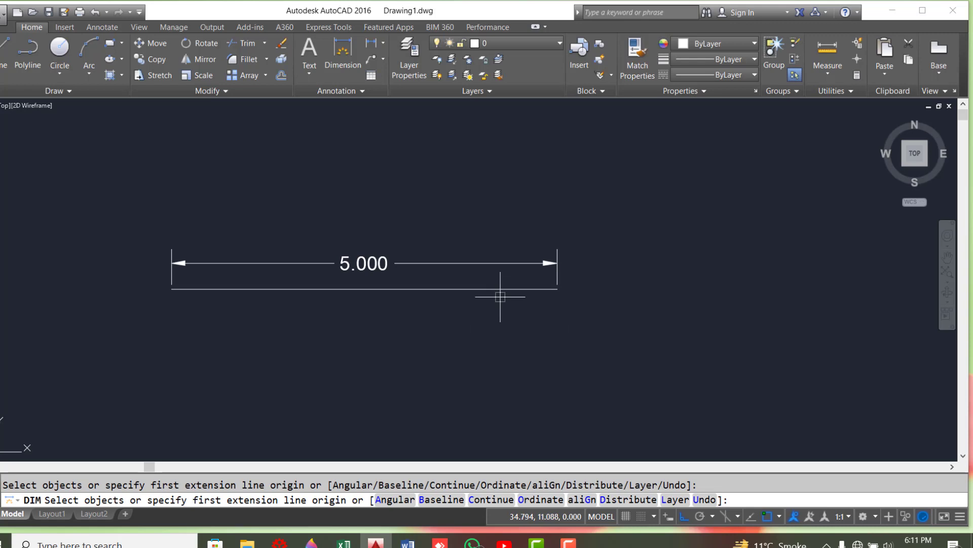
{"action": "scroll", "coordinate": [501, 297], "scroll_direction": "up", "scroll_amount": 2}
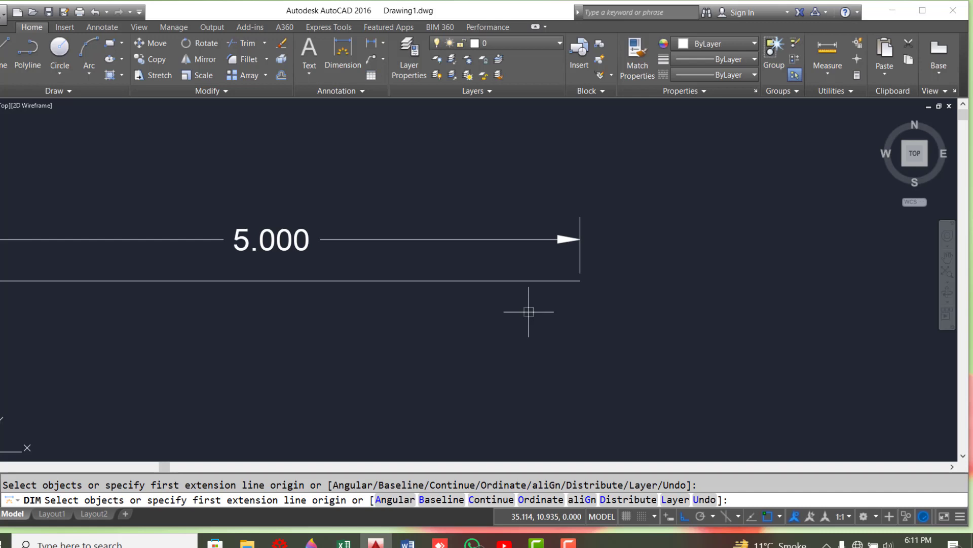
{"action": "scroll", "coordinate": [571, 312], "scroll_direction": "down", "scroll_amount": 2}
{"action": "mouse_move", "coordinate": [572, 311]}
{"action": "middle_mouse_down"}
{"action": "mouse_move", "coordinate": [706, 276]}
{"action": "mouse_move", "coordinate": [657, 265]}
{"action": "middle_mouse_up"}
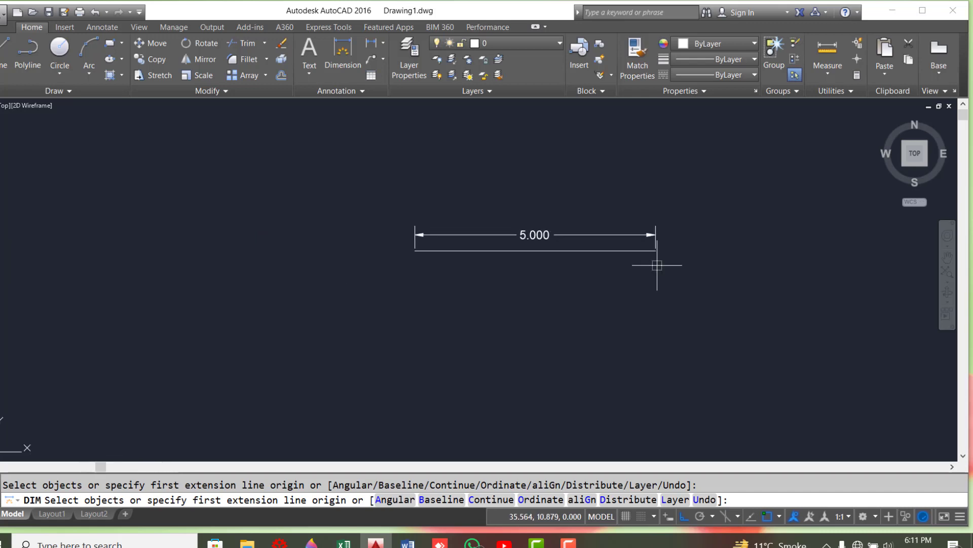
{"action": "scroll", "coordinate": [657, 265], "scroll_direction": "up", "scroll_amount": 3}
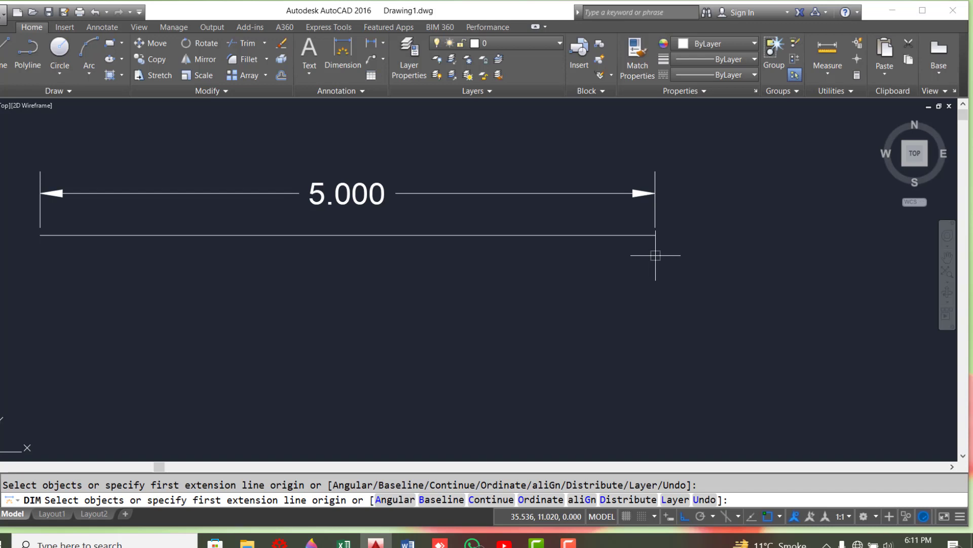
{"action": "scroll", "coordinate": [716, 294], "scroll_direction": "up", "scroll_amount": 2}
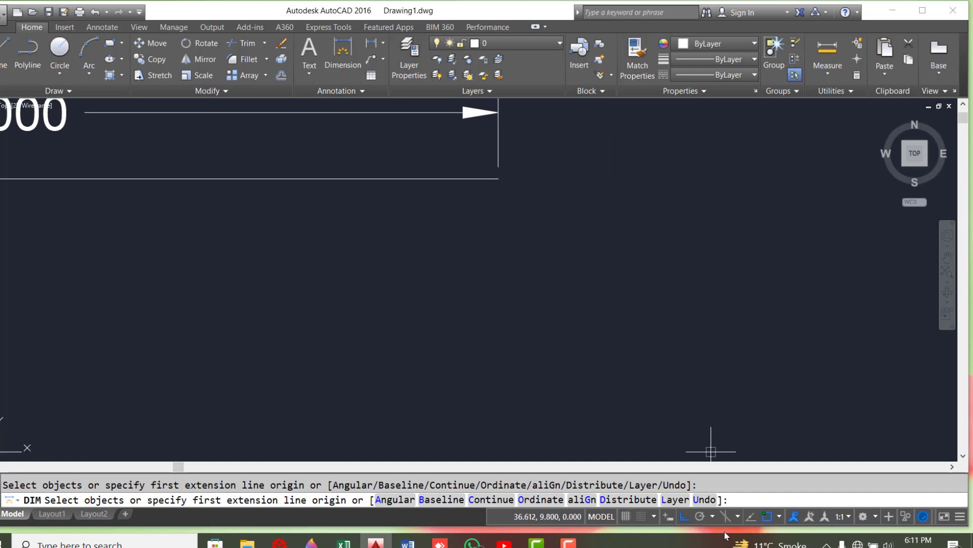
Step: Draw a 0.01-unit line straight down from the 5-unit line's right endpoint
{"action": "key", "text": "Escape"}
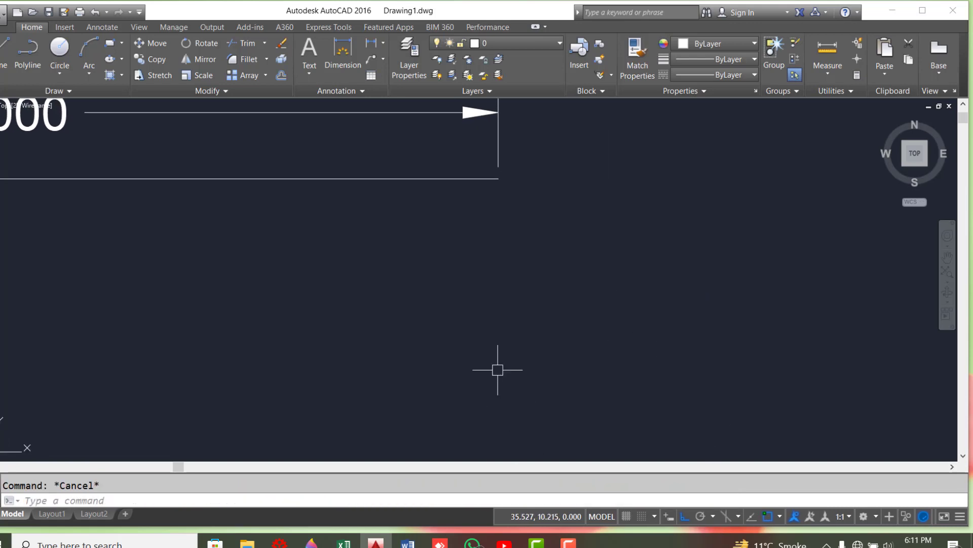
{"action": "type", "text": "l"}
{"action": "key", "text": "Return"}
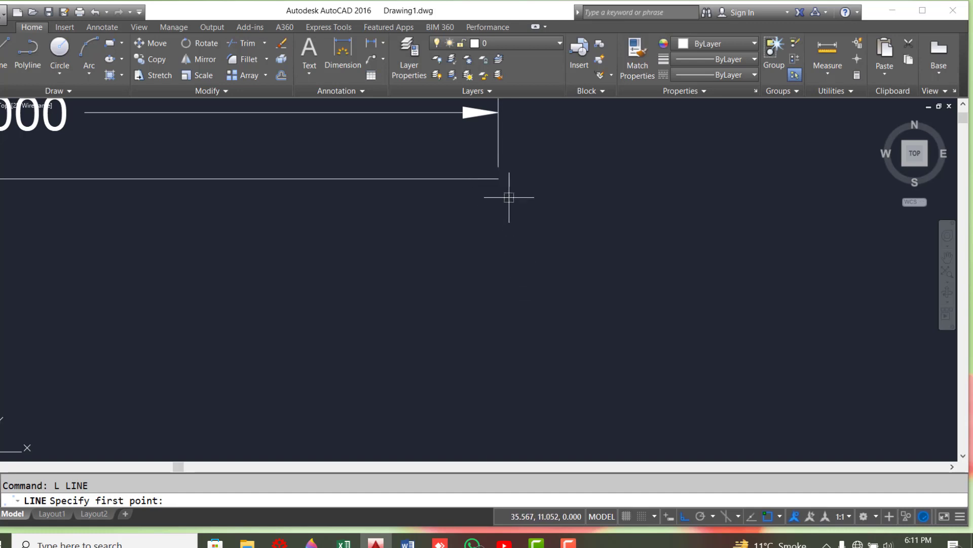
{"action": "left_click", "coordinate": [498, 178]}
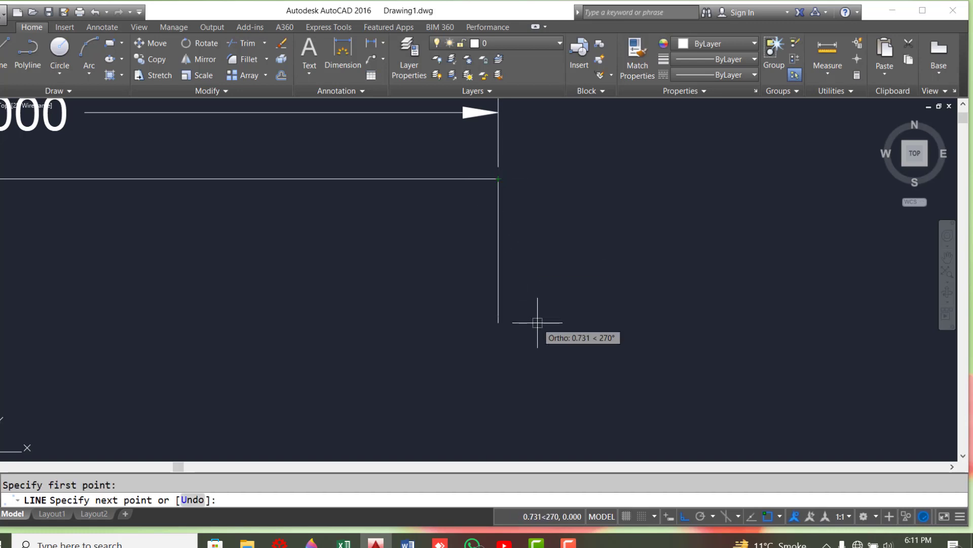
{"action": "type", "text": "."}
{"action": "type", "text": "01"}
{"action": "key", "text": "Return"}
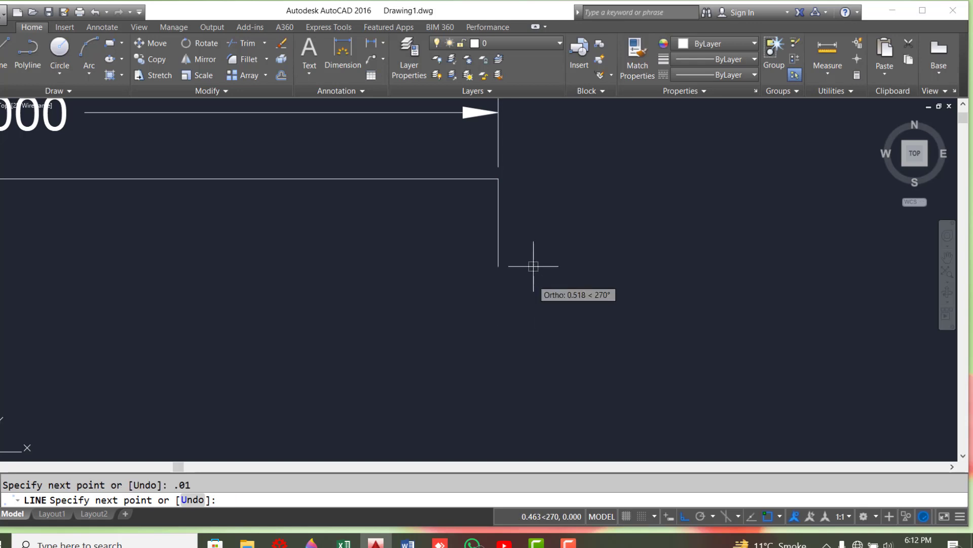
{"action": "right_click", "coordinate": [539, 247]}
{"action": "left_click", "coordinate": [569, 256]}
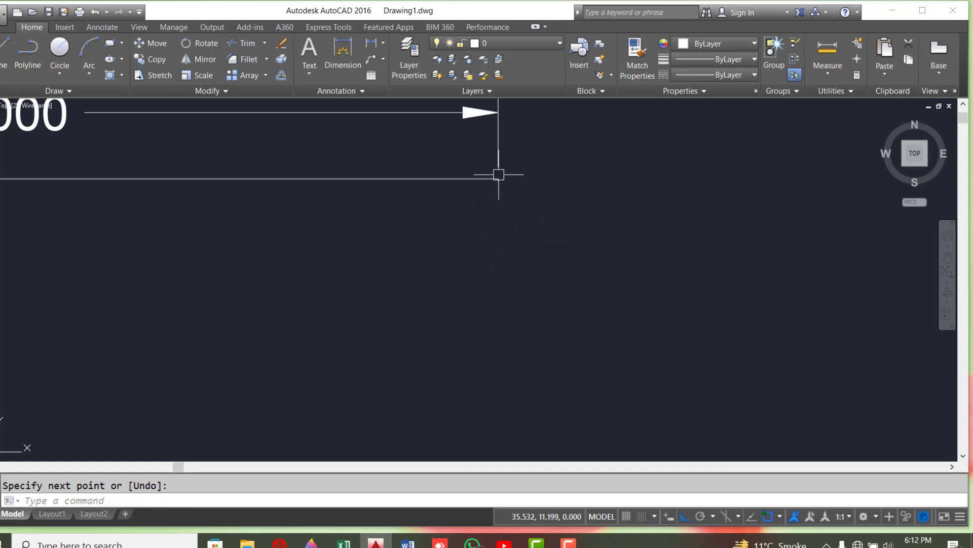
Step: Zoom in on the corner to inspect the tiny 0.01 line
{"action": "middle_click_drag", "start_coordinate": [500, 178], "coordinate": [495, 211]}
{"action": "scroll", "coordinate": [462, 241], "scroll_direction": "up", "scroll_amount": 1}
{"action": "scroll", "coordinate": [387, 233], "scroll_direction": "up", "scroll_amount": 2}
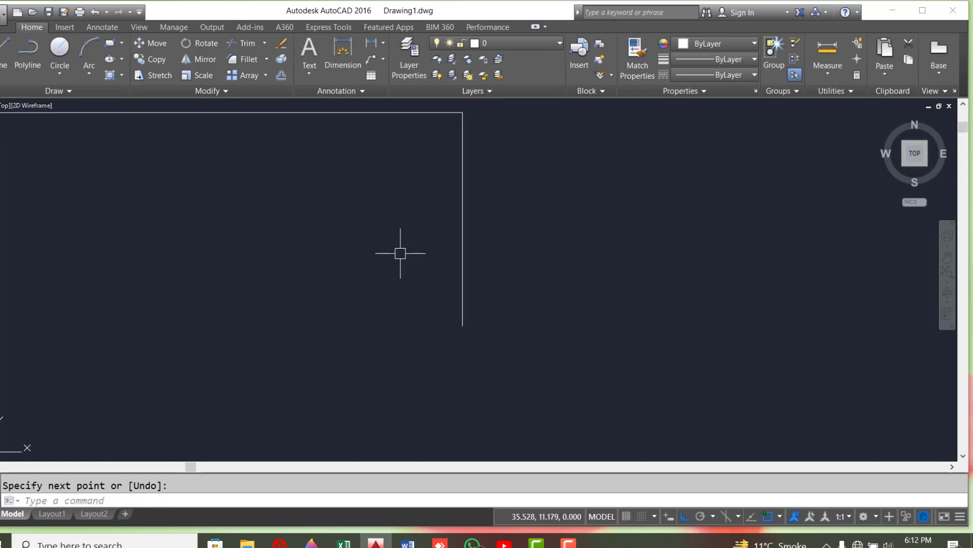
{"action": "scroll", "coordinate": [400, 251], "scroll_direction": "up", "scroll_amount": 1}
{"action": "scroll", "coordinate": [402, 253], "scroll_direction": "down", "scroll_amount": 2}
{"action": "scroll", "coordinate": [403, 255], "scroll_direction": "up", "scroll_amount": 1}
{"action": "scroll", "coordinate": [403, 255], "scroll_direction": "up", "scroll_amount": 1}
{"action": "scroll", "coordinate": [403, 254], "scroll_direction": "down", "scroll_amount": 2}
{"action": "scroll", "coordinate": [403, 255], "scroll_direction": "up", "scroll_amount": 2}
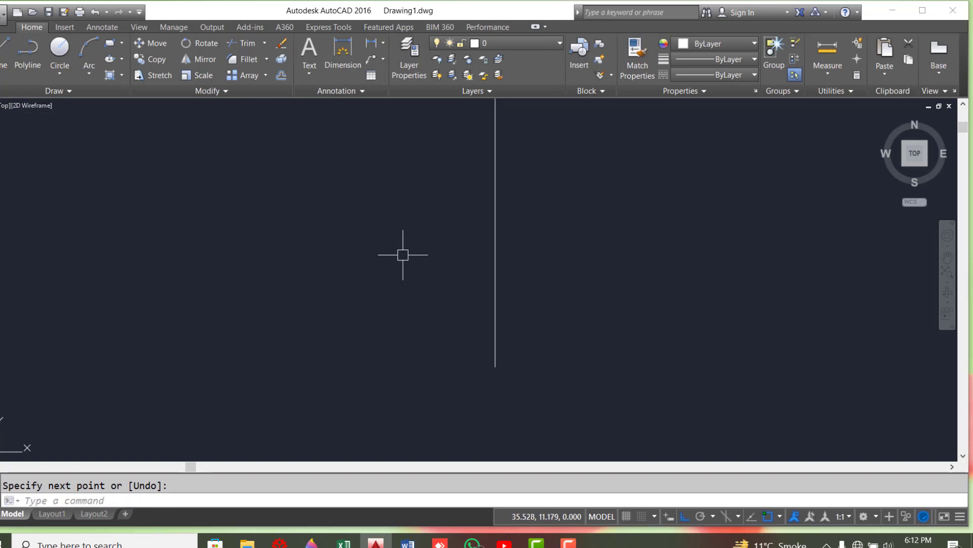
{"action": "scroll", "coordinate": [403, 255], "scroll_direction": "down", "scroll_amount": 2}
{"action": "scroll", "coordinate": [403, 255], "scroll_direction": "up", "scroll_amount": 2}
{"action": "scroll", "coordinate": [403, 256], "scroll_direction": "down", "scroll_amount": 1}
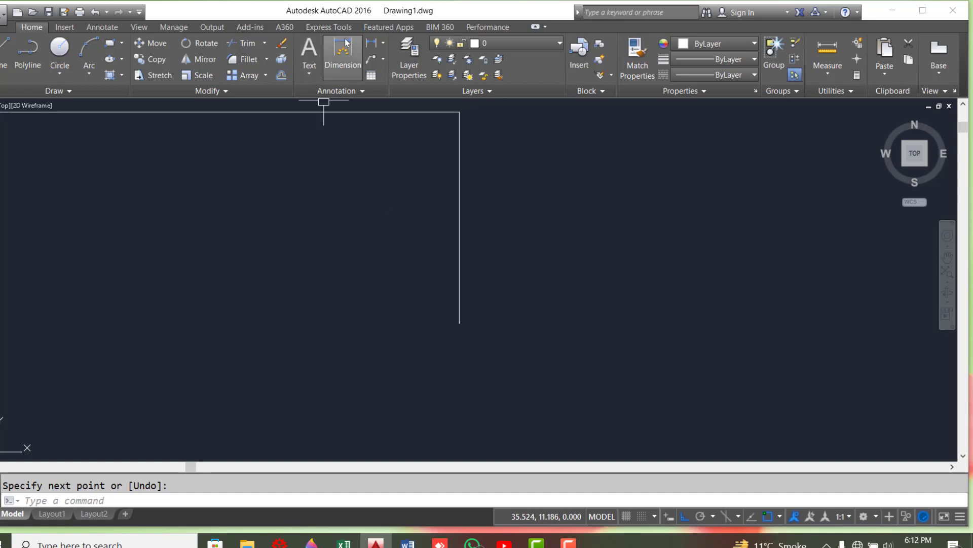
Step: Dimension the tiny vertical line, placing the 0.010 dimension beside it
{"action": "left_click", "coordinate": [343, 55]}
{"action": "left_click", "coordinate": [459, 111]}
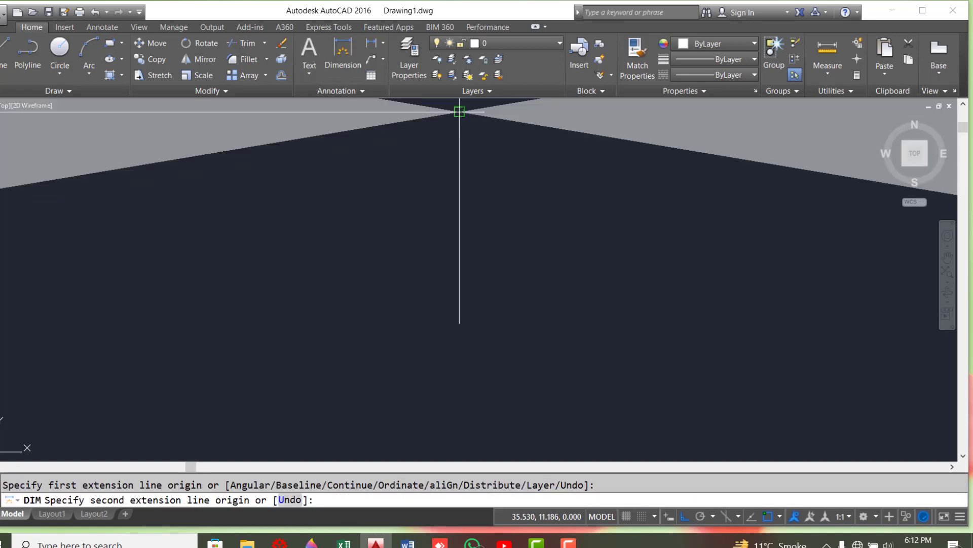
{"action": "left_click", "coordinate": [460, 315]}
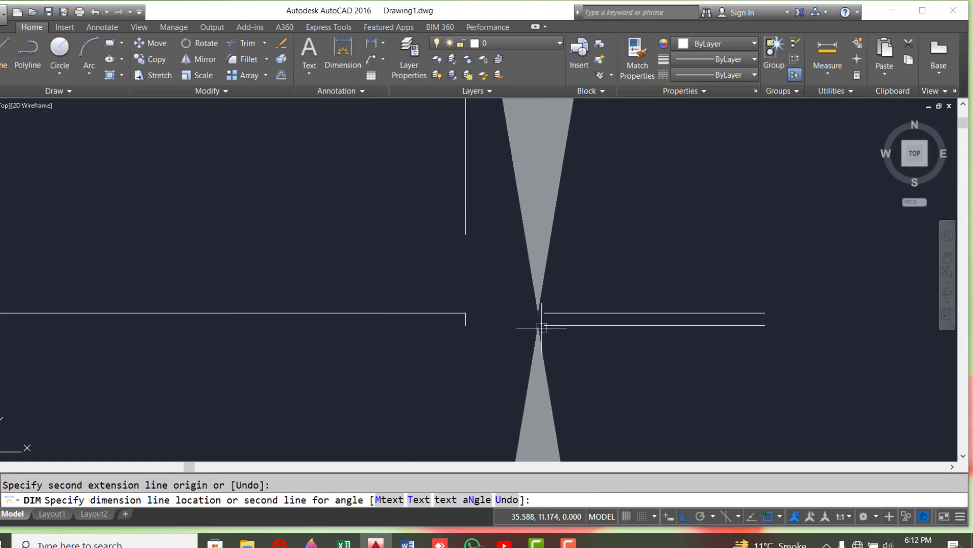
{"action": "left_click", "coordinate": [537, 326]}
{"action": "scroll", "coordinate": [553, 330], "scroll_direction": "down", "scroll_amount": 3}
{"action": "scroll", "coordinate": [553, 330], "scroll_direction": "down", "scroll_amount": 1}
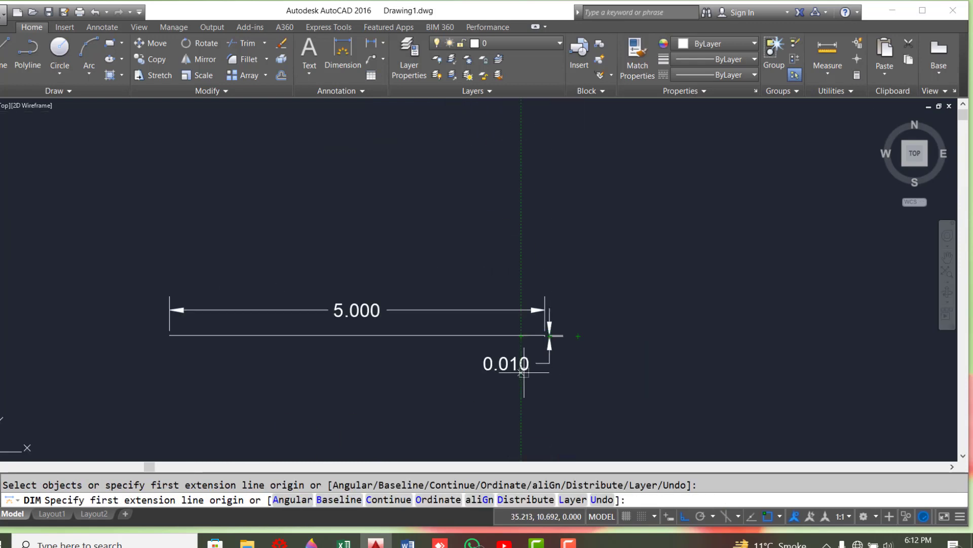
Step: Zoom and pan to check the 0.010 dimension, then end the dimension command
{"action": "scroll", "coordinate": [513, 379], "scroll_direction": "up", "scroll_amount": 3}
{"action": "scroll", "coordinate": [527, 336], "scroll_direction": "up", "scroll_amount": 2}
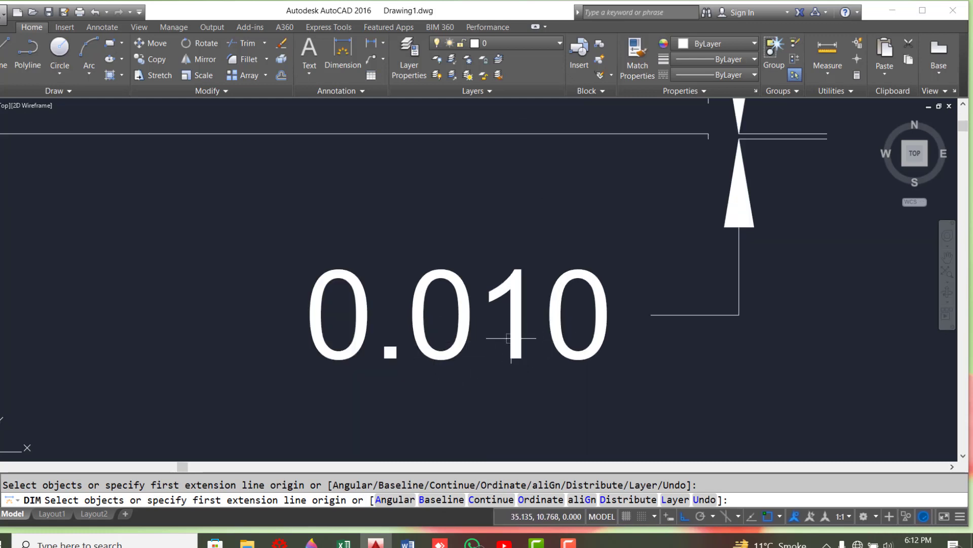
{"action": "scroll", "coordinate": [583, 337], "scroll_direction": "down", "scroll_amount": 4}
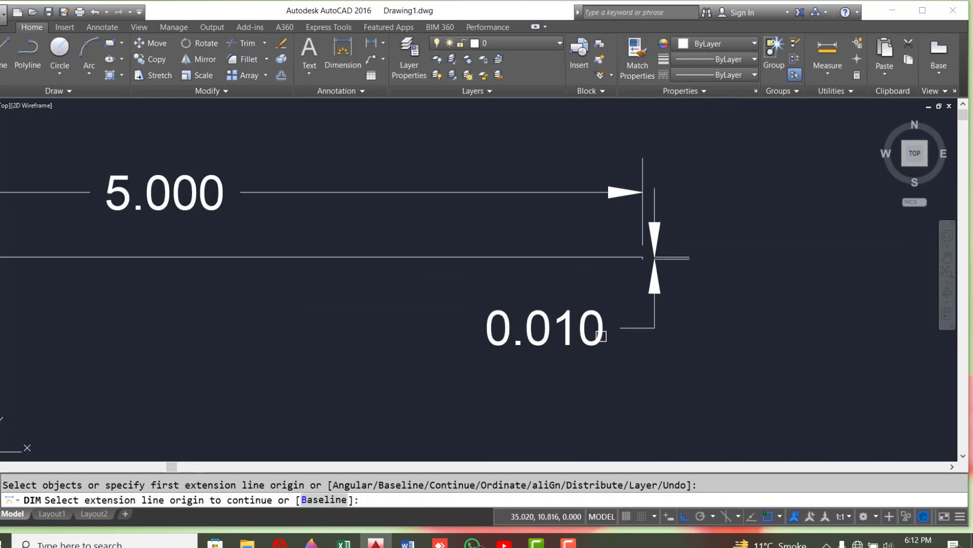
{"action": "scroll", "coordinate": [630, 259], "scroll_direction": "up", "scroll_amount": 3}
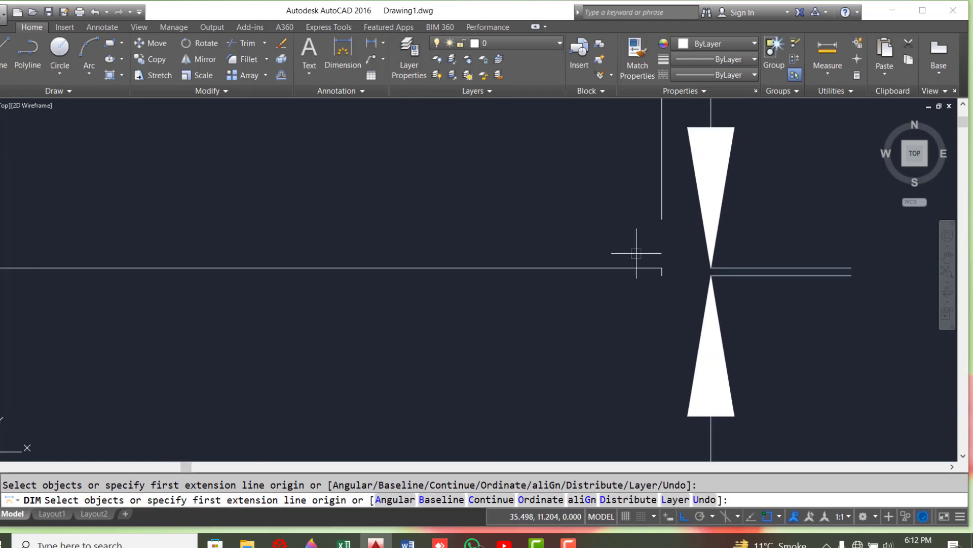
{"action": "scroll", "coordinate": [685, 275], "scroll_direction": "up", "scroll_amount": 2}
{"action": "scroll", "coordinate": [537, 230], "scroll_direction": "up", "scroll_amount": 1}
{"action": "scroll", "coordinate": [536, 229], "scroll_direction": "up", "scroll_amount": 1}
{"action": "scroll", "coordinate": [539, 244], "scroll_direction": "down", "scroll_amount": 1}
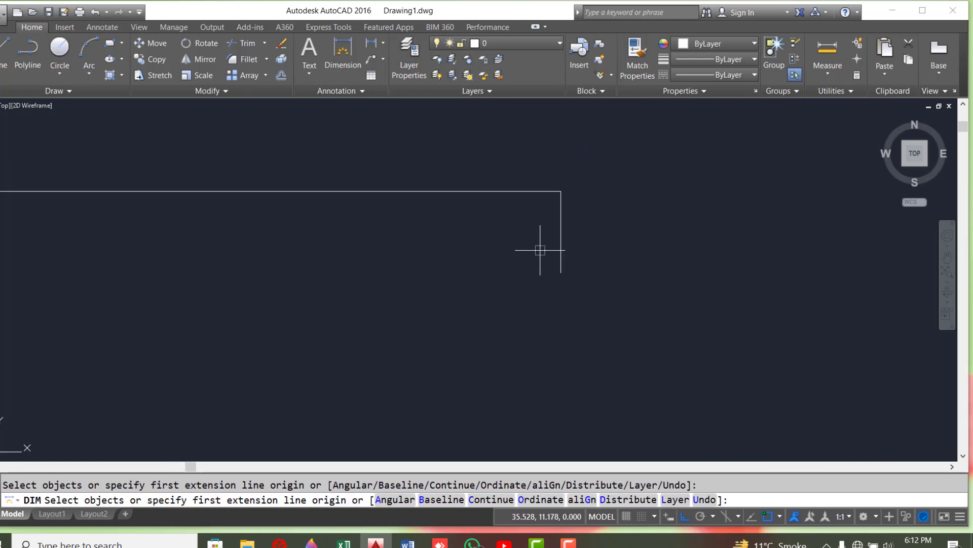
{"action": "middle_click_drag", "start_coordinate": [570, 254], "coordinate": [368, 263]}
{"action": "scroll", "coordinate": [393, 256], "scroll_direction": "up", "scroll_amount": 1}
{"action": "scroll", "coordinate": [380, 256], "scroll_direction": "down", "scroll_amount": 1}
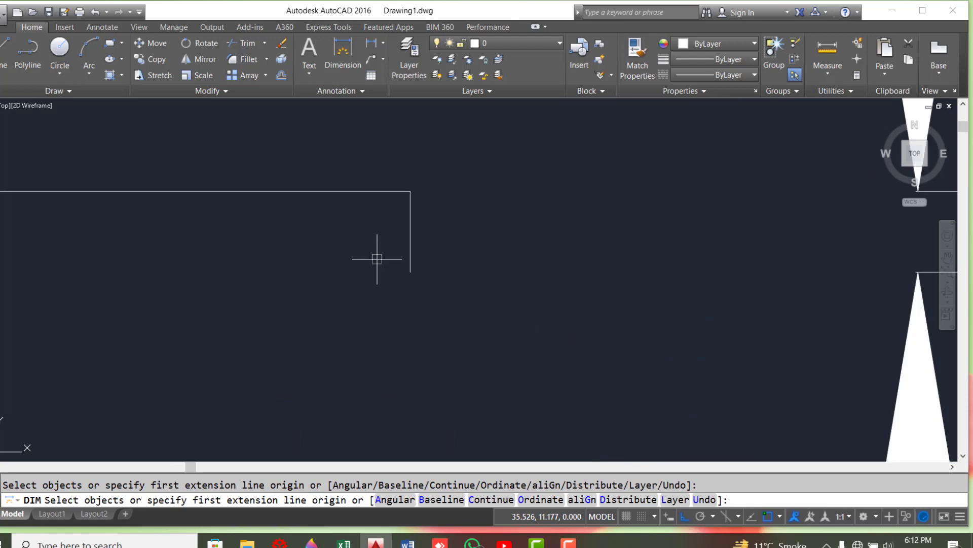
{"action": "key", "text": "Escape"}
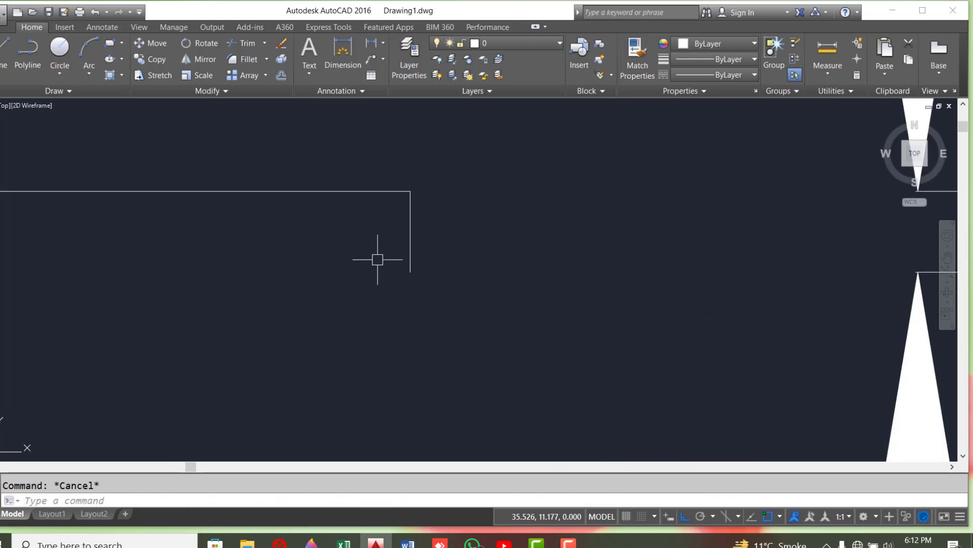
Step: Measure the short vertical line's endpoints with DIST, which reports 0.011
{"action": "type", "text": "D"}
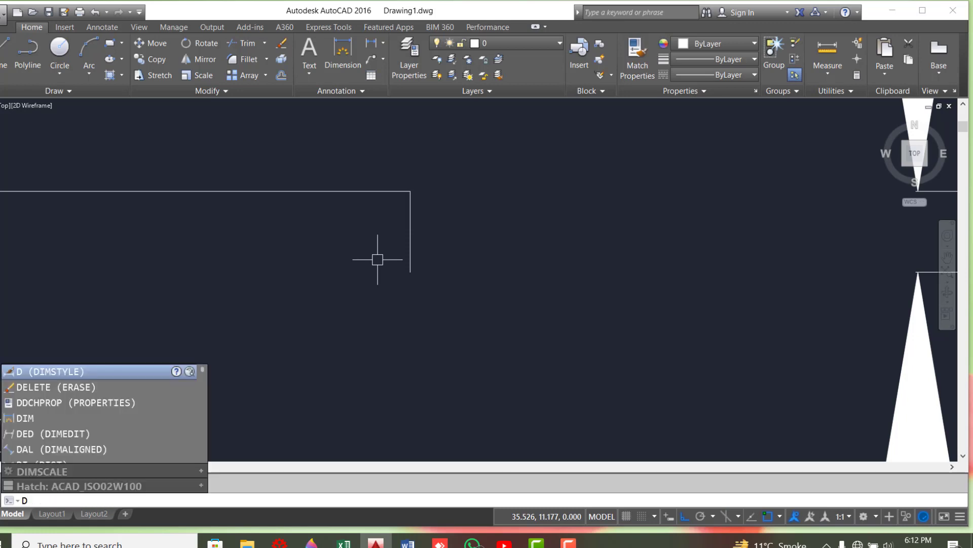
{"action": "type", "text": "I"}
{"action": "key", "text": "Return"}
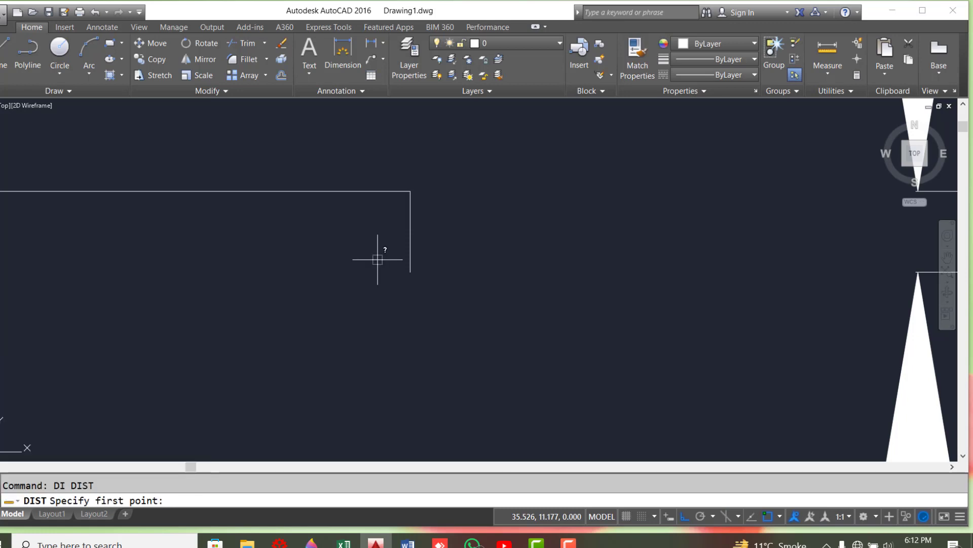
{"action": "left_click", "coordinate": [410, 191]}
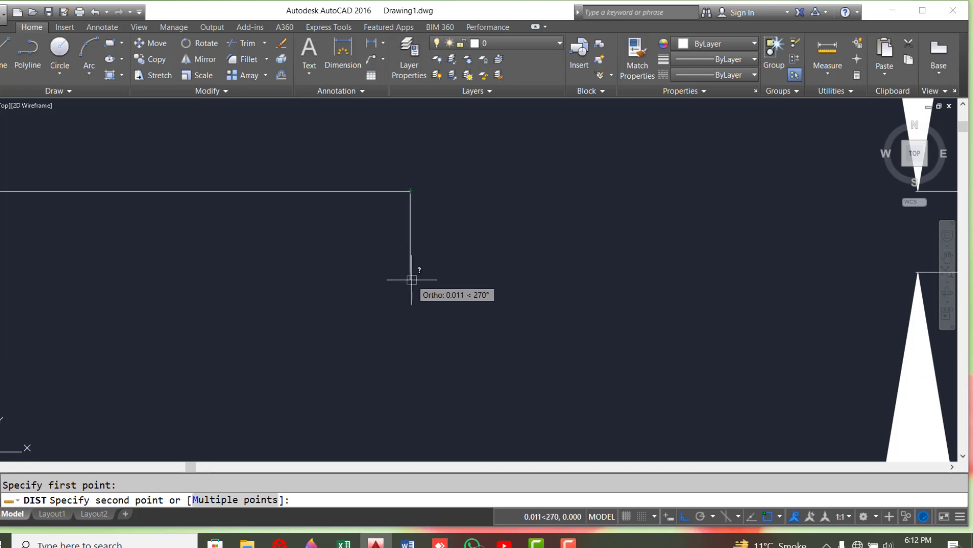
{"action": "left_click", "coordinate": [411, 278]}
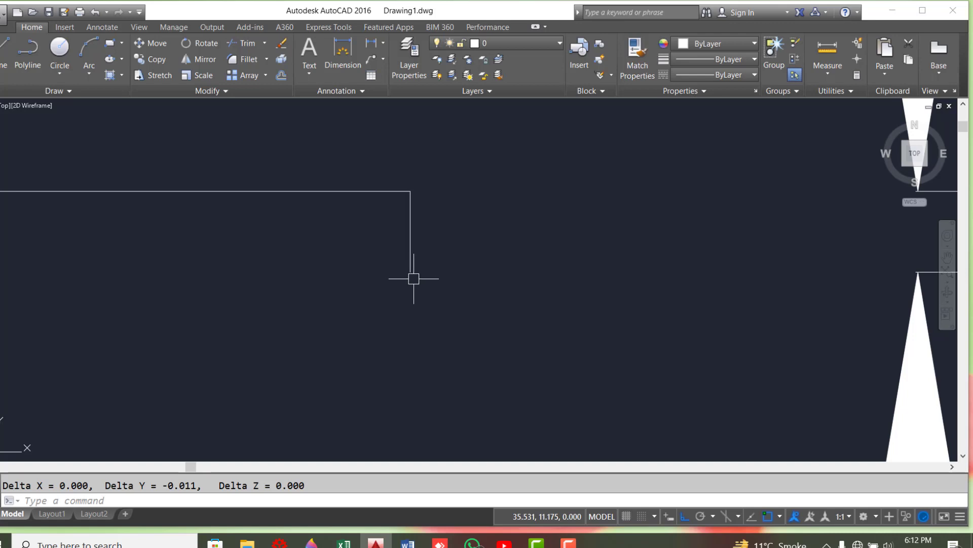
{"action": "key", "text": "Escape"}
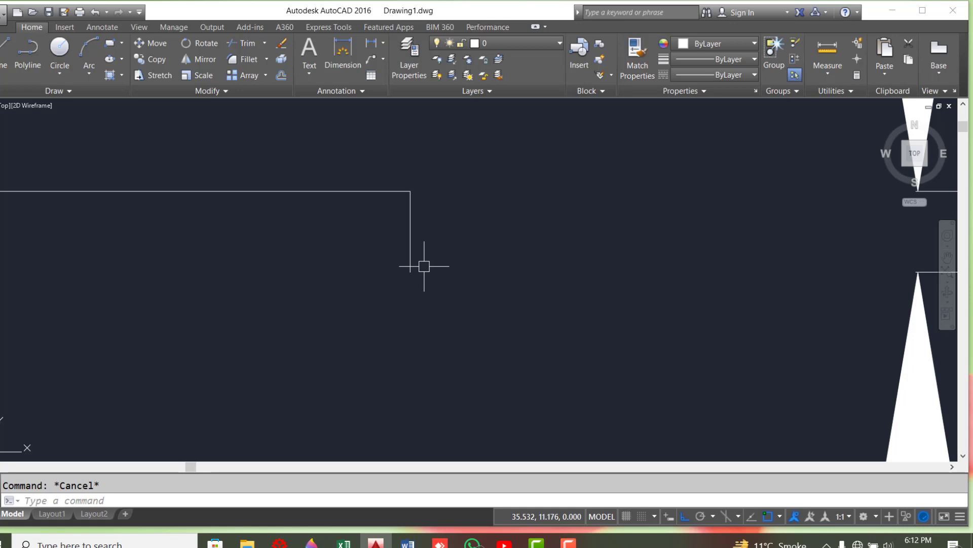
Step: LIST the short vertical line's properties, showing a length of 0.010
{"action": "type", "text": "LI"}
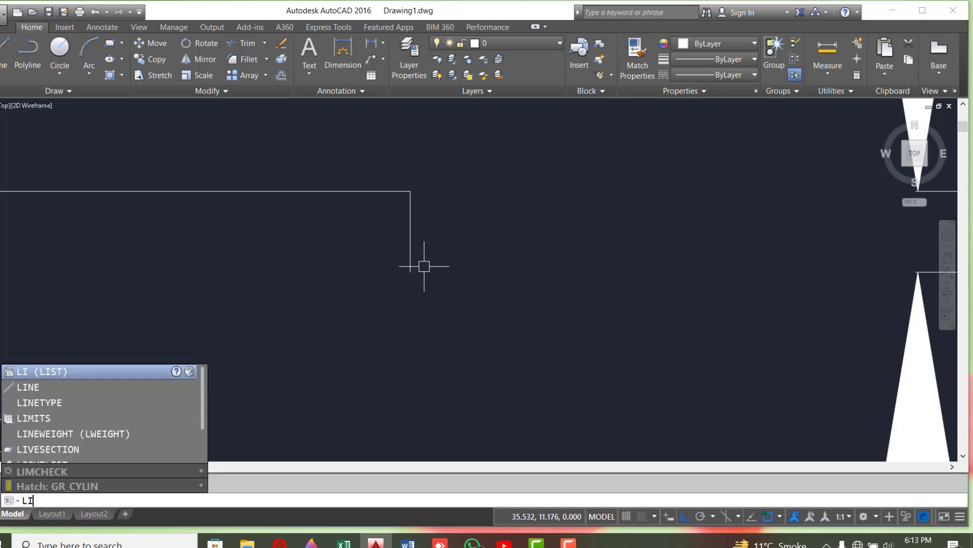
{"action": "key", "text": "Return"}
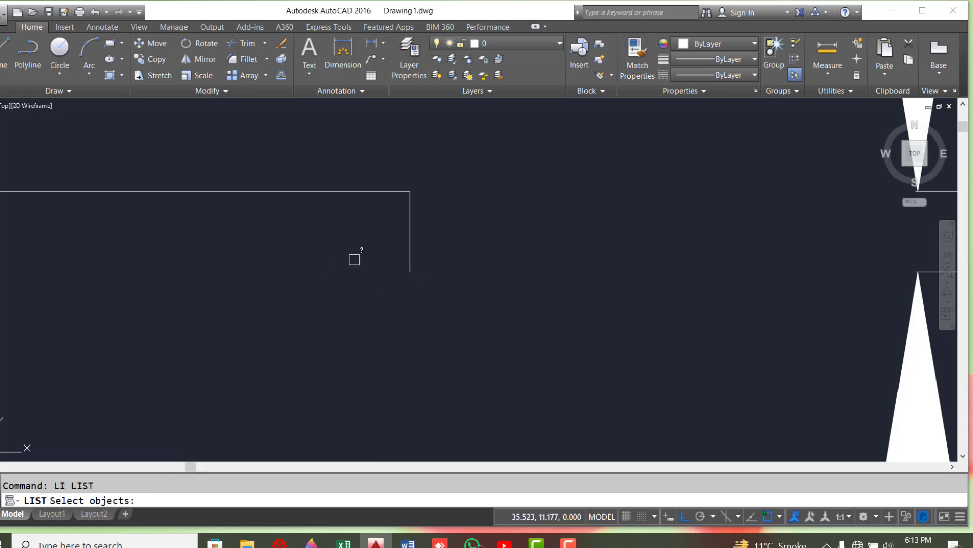
{"action": "left_click", "coordinate": [409, 231]}
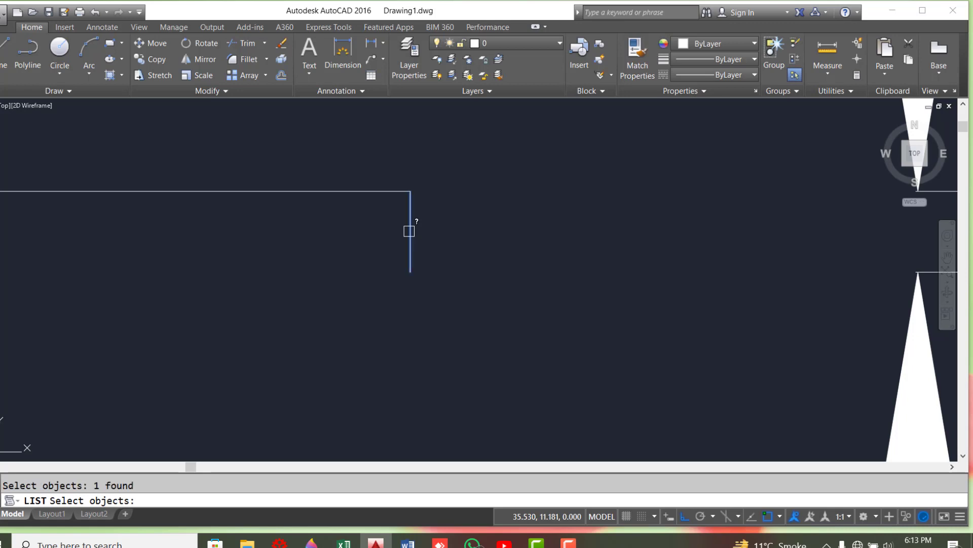
{"action": "key", "text": "Return"}
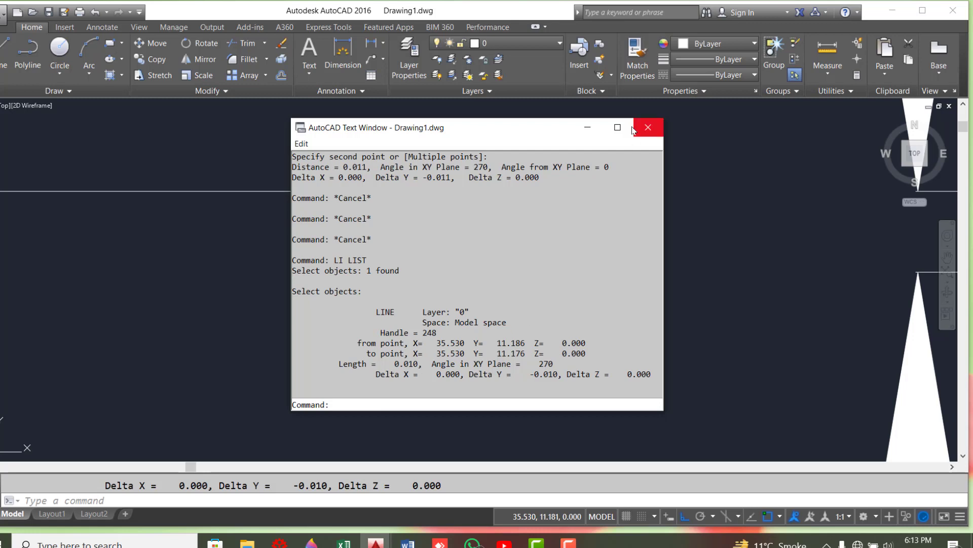
Step: Close the Text Window and delete the 5.000 and 0.010 dimensions and both lines
{"action": "left_click", "coordinate": [650, 127]}
{"action": "scroll", "coordinate": [623, 233], "scroll_direction": "down", "scroll_amount": 3}
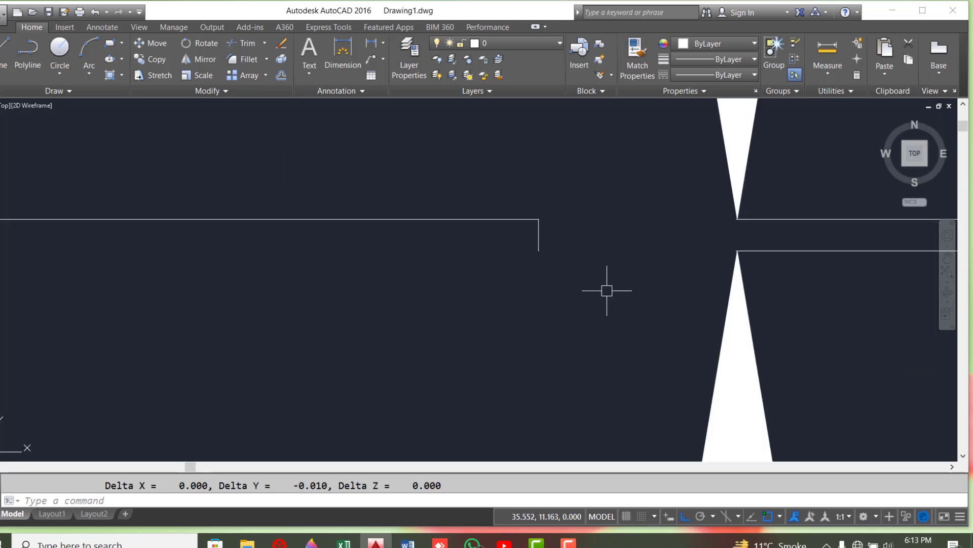
{"action": "scroll", "coordinate": [607, 289], "scroll_direction": "down", "scroll_amount": 3}
{"action": "scroll", "coordinate": [576, 303], "scroll_direction": "down", "scroll_amount": 3}
{"action": "scroll", "coordinate": [579, 303], "scroll_direction": "down", "scroll_amount": 2}
{"action": "scroll", "coordinate": [576, 304], "scroll_direction": "down", "scroll_amount": 1}
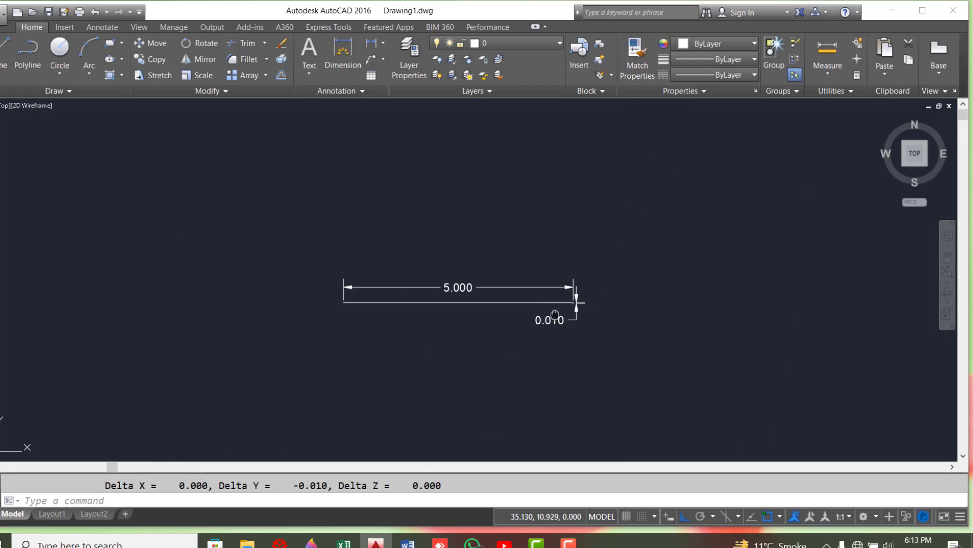
{"action": "scroll", "coordinate": [538, 297], "scroll_direction": "up", "scroll_amount": 2}
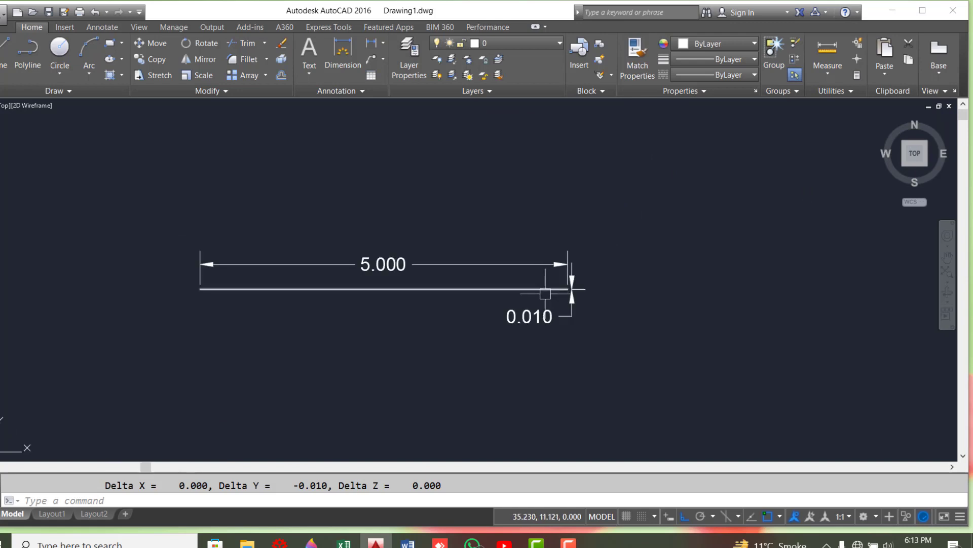
{"action": "left_click", "coordinate": [630, 216]}
{"action": "left_click", "coordinate": [527, 293]}
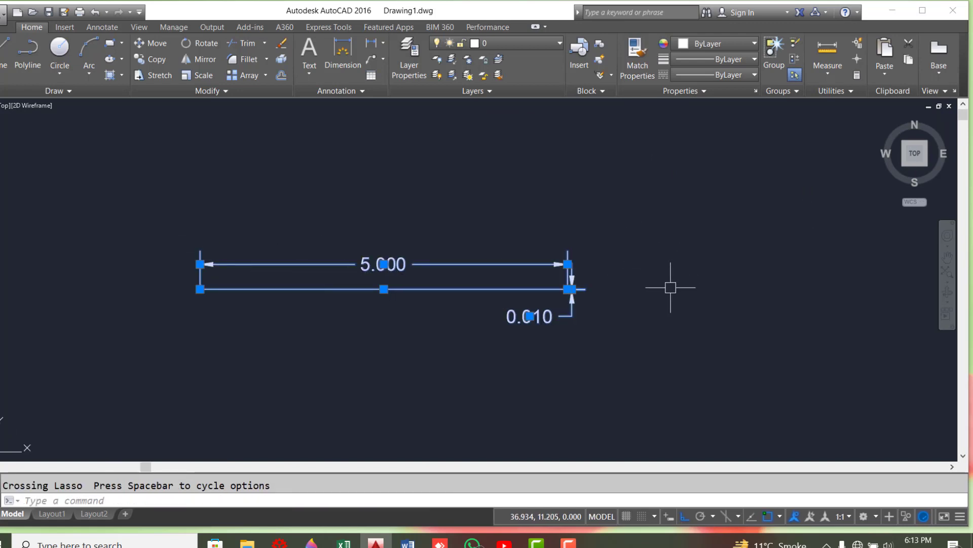
{"action": "key", "text": "Delete"}
{"action": "left_click", "coordinate": [630, 273]}
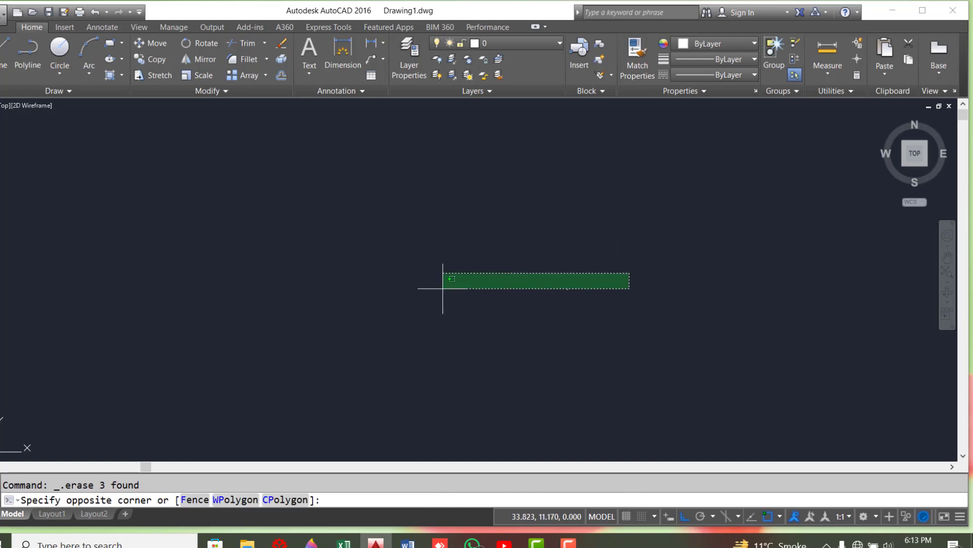
{"action": "left_click", "coordinate": [440, 330]}
{"action": "key", "text": "Delete"}
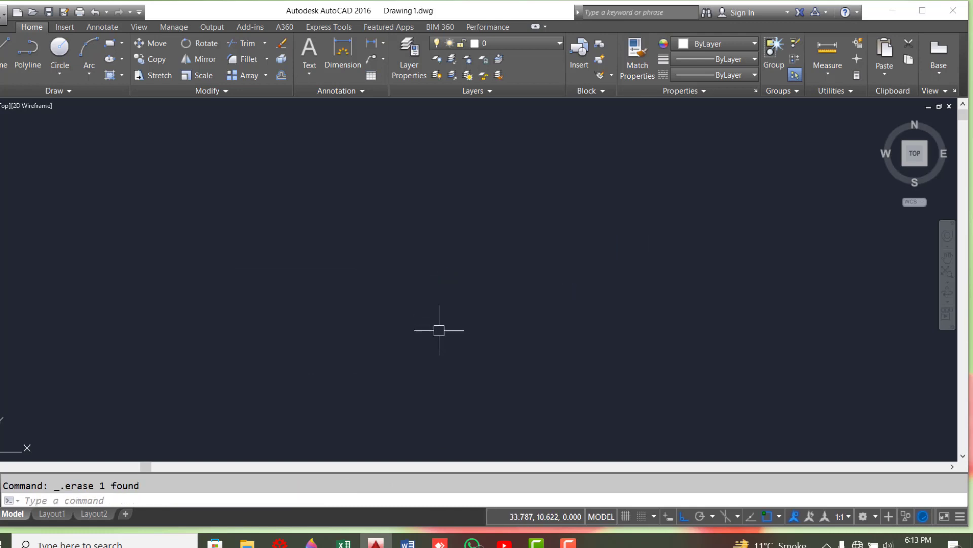
Step: Set the length type (UN) to Fractional with precision 0
{"action": "type", "text": "UN"}
{"action": "key", "text": "Return"}
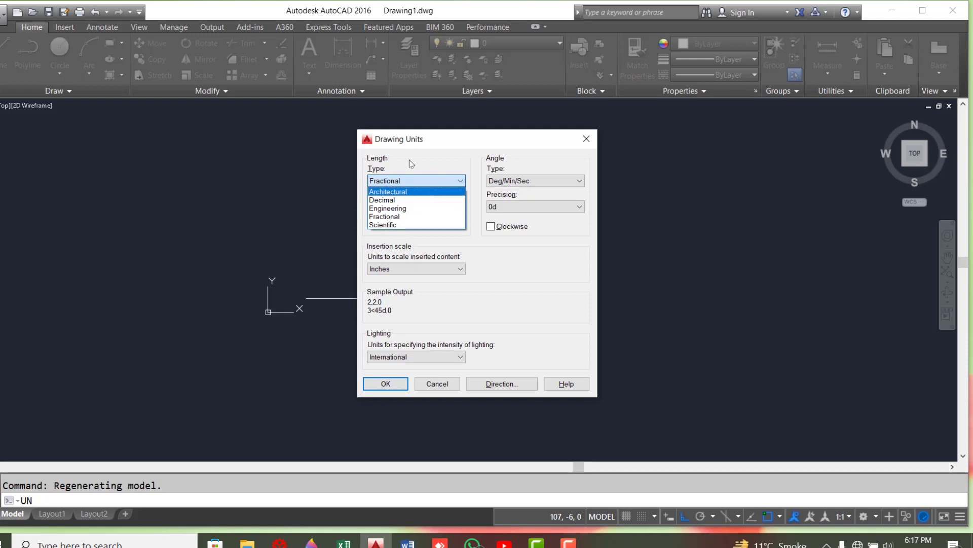
{"action": "left_click", "coordinate": [388, 387]}
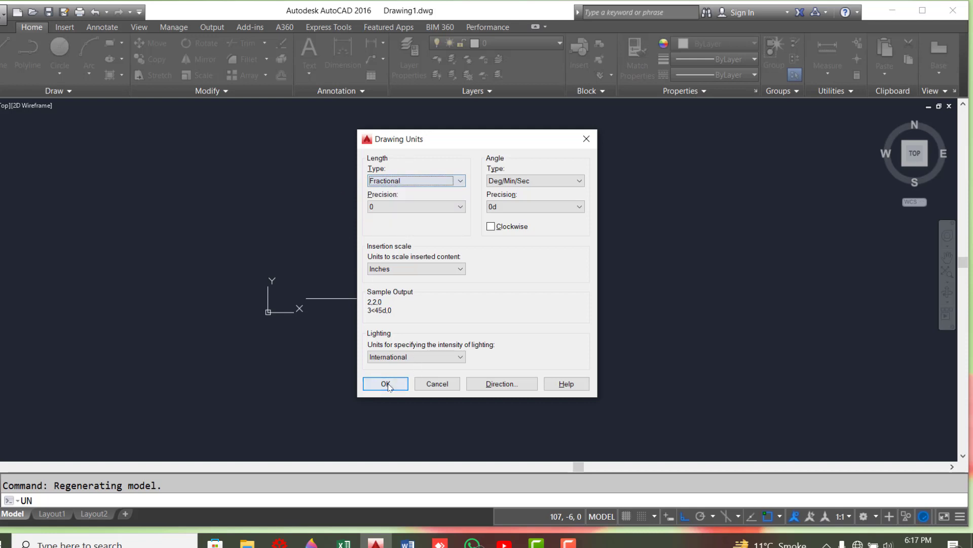
{"action": "left_click", "coordinate": [391, 387]}
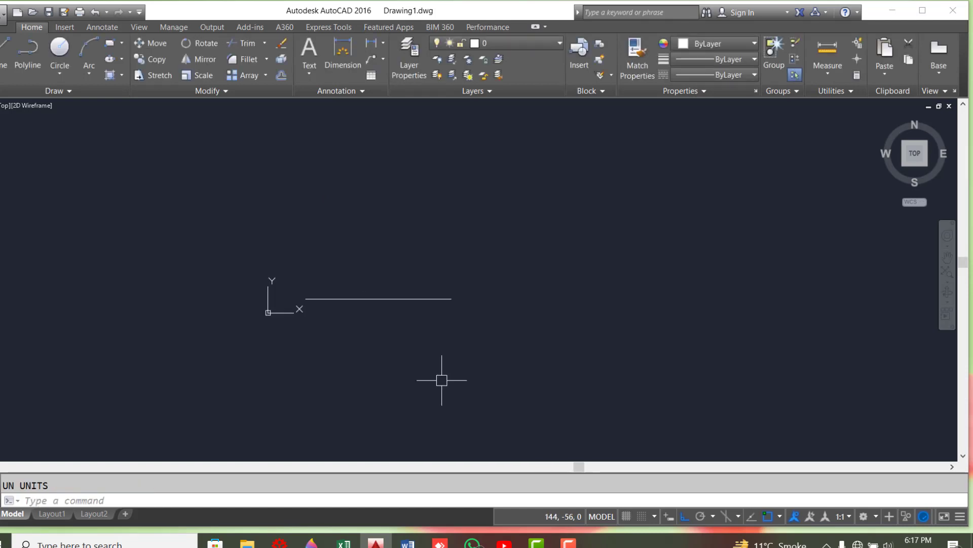
{"action": "scroll", "coordinate": [442, 380], "scroll_direction": "up", "scroll_amount": 2}
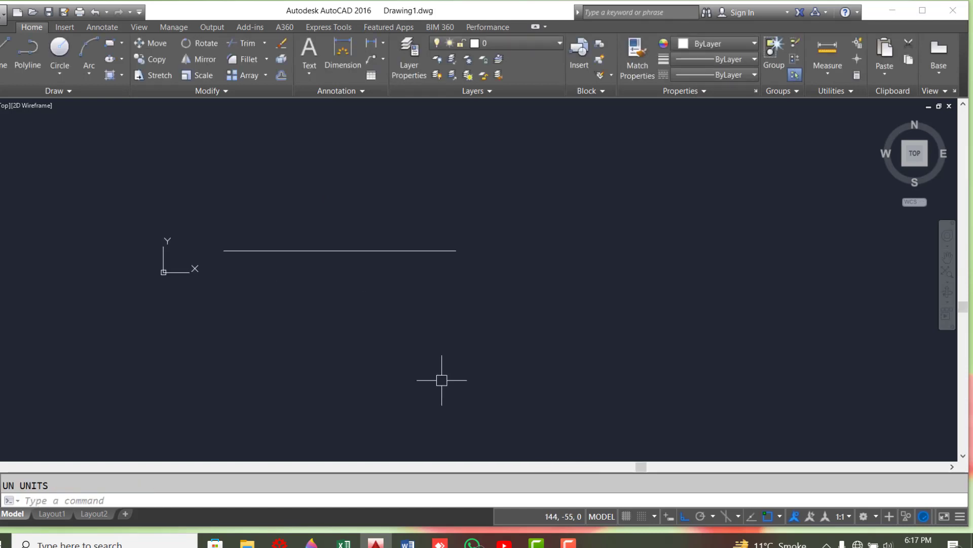